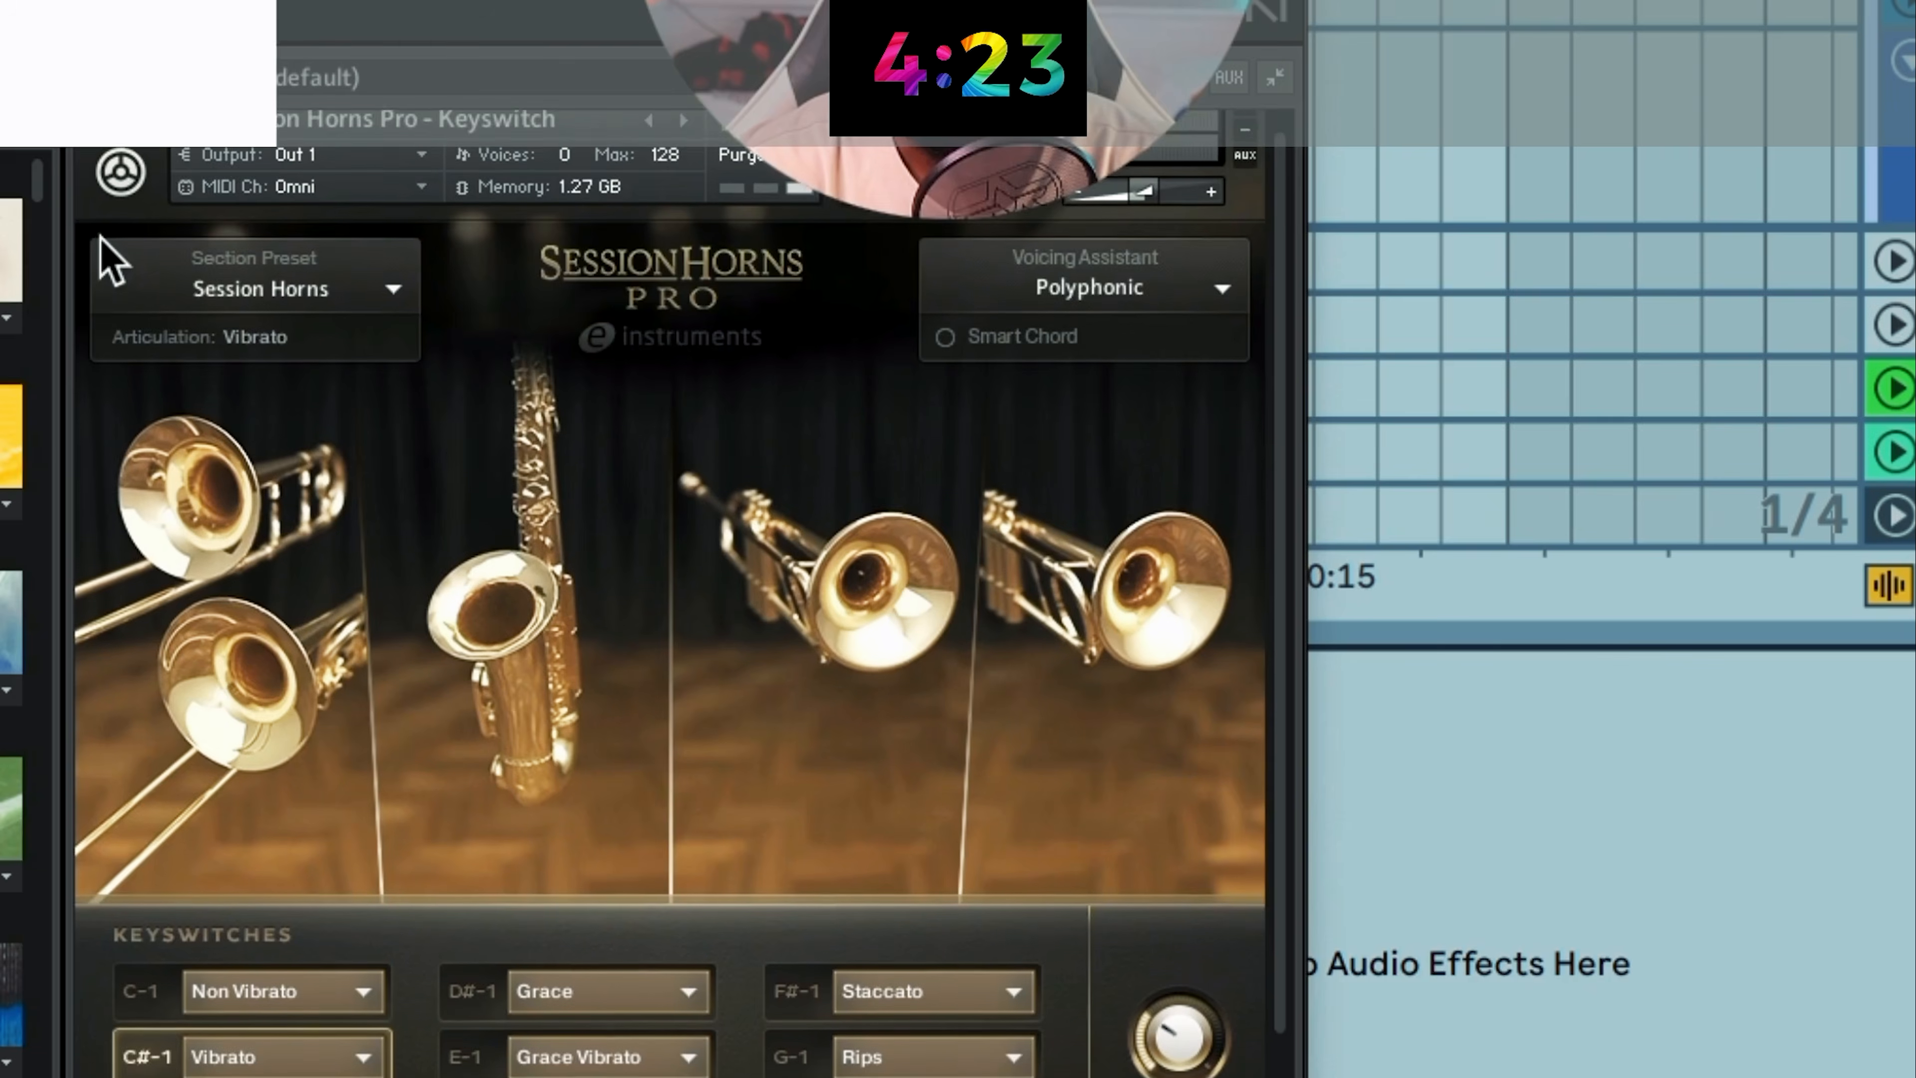
Step: Expand the Retro 70s Lead Trumpet instrument in the rack and look through the other loaded horn instruments
scroll(101, 238, down, 10)
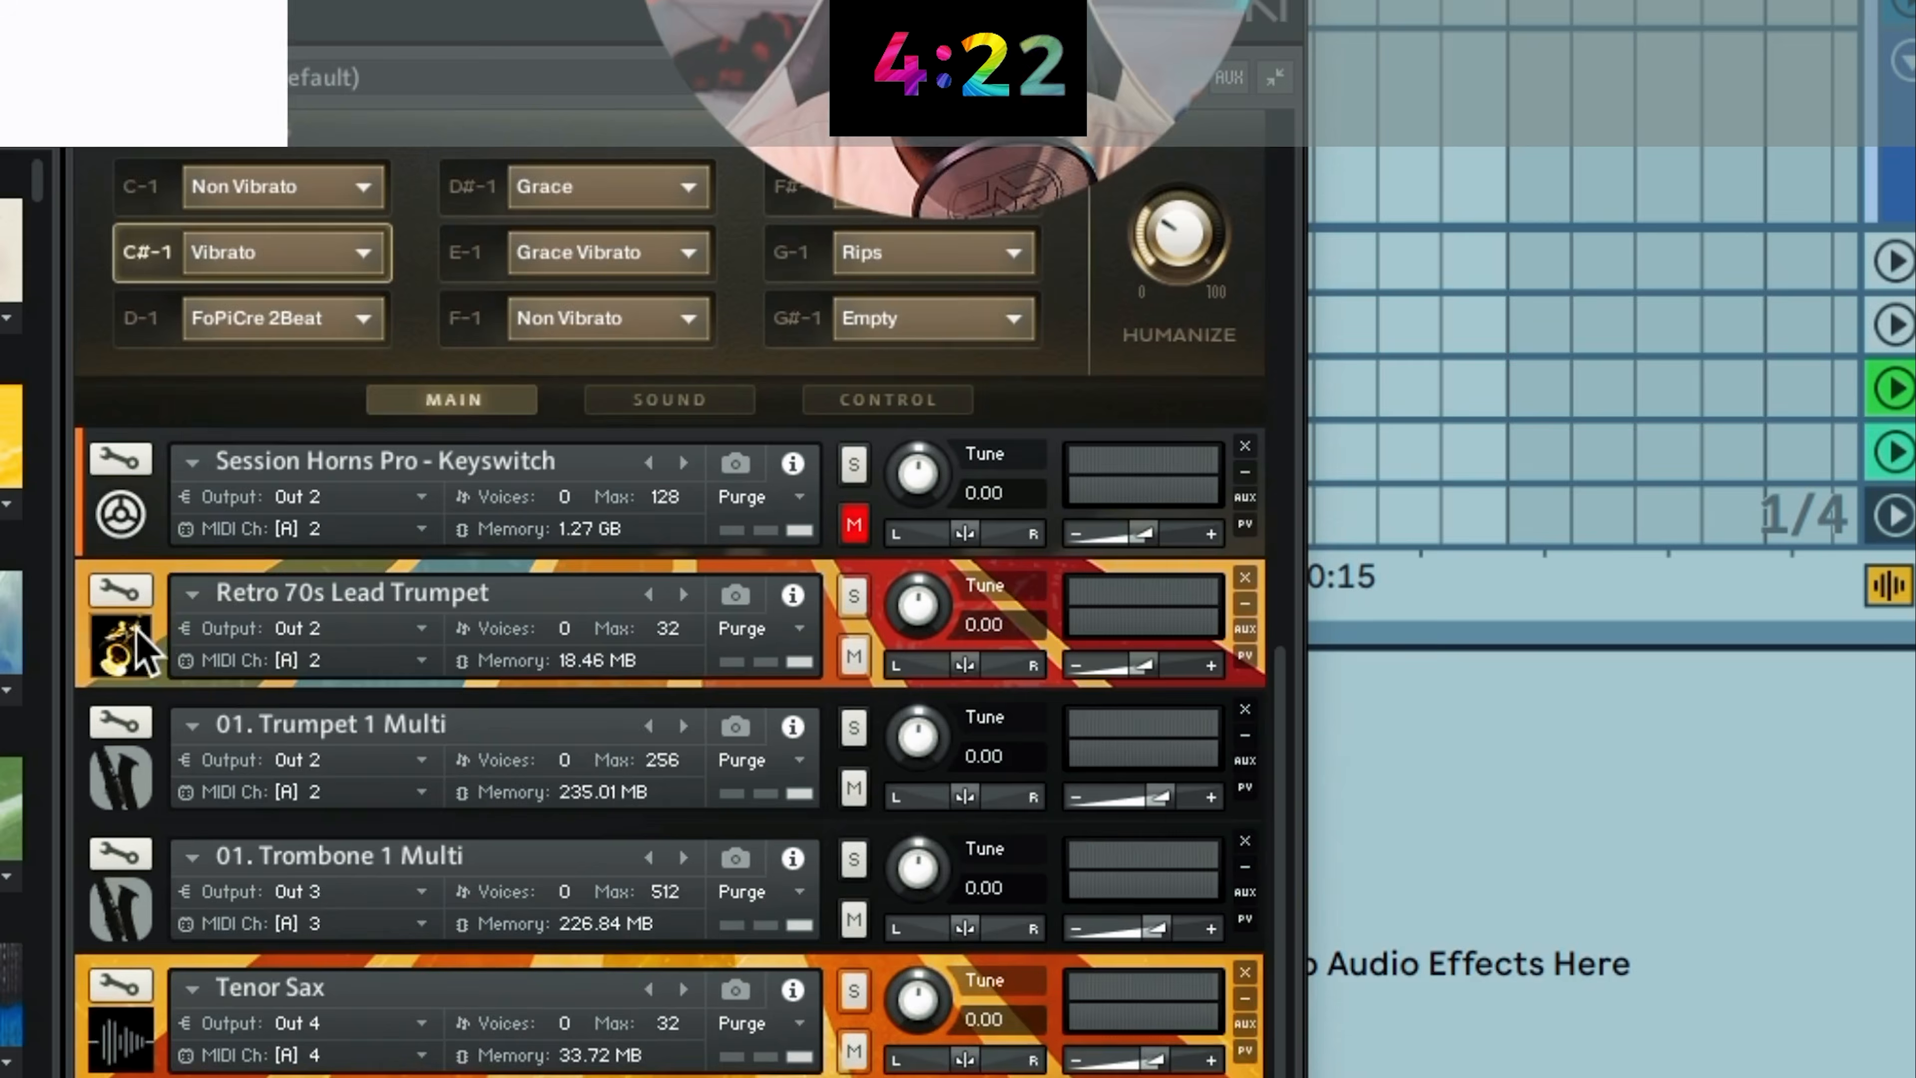
click(134, 634)
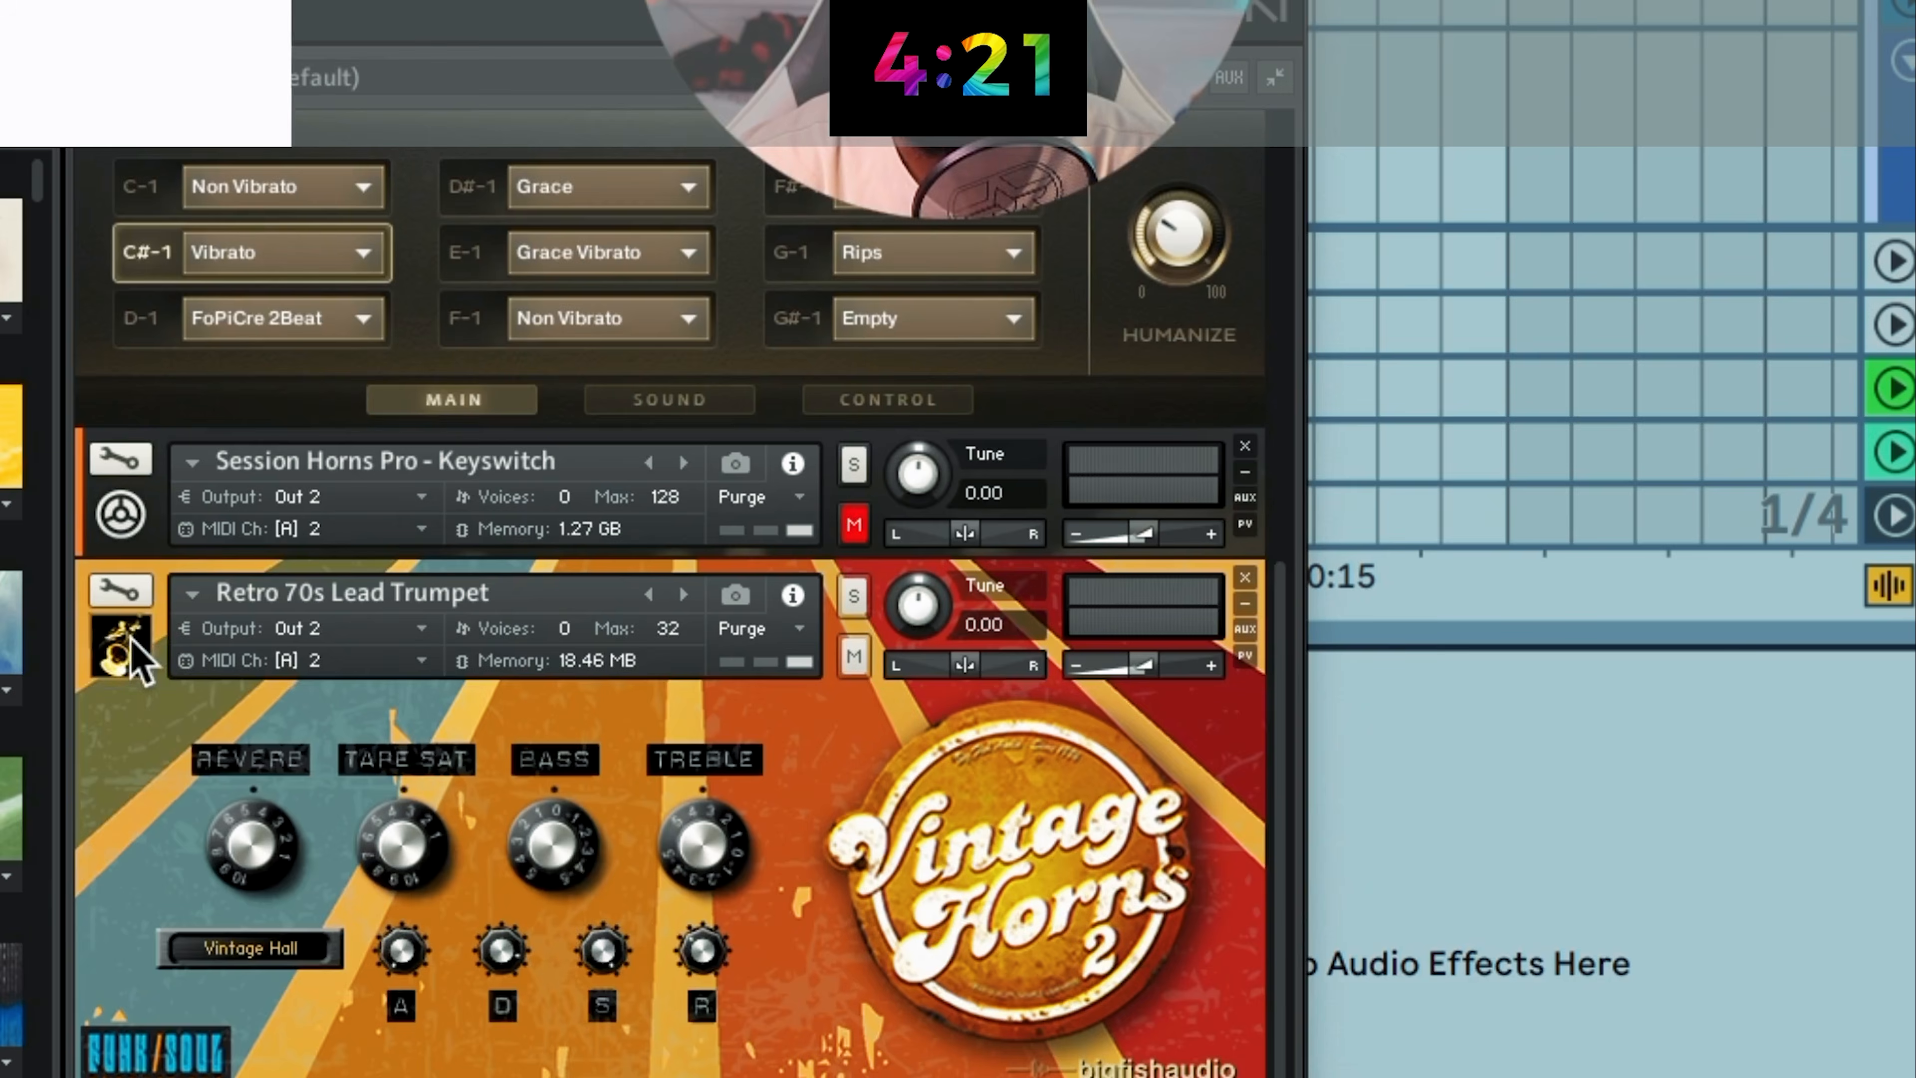
scroll(148, 948, down, 5)
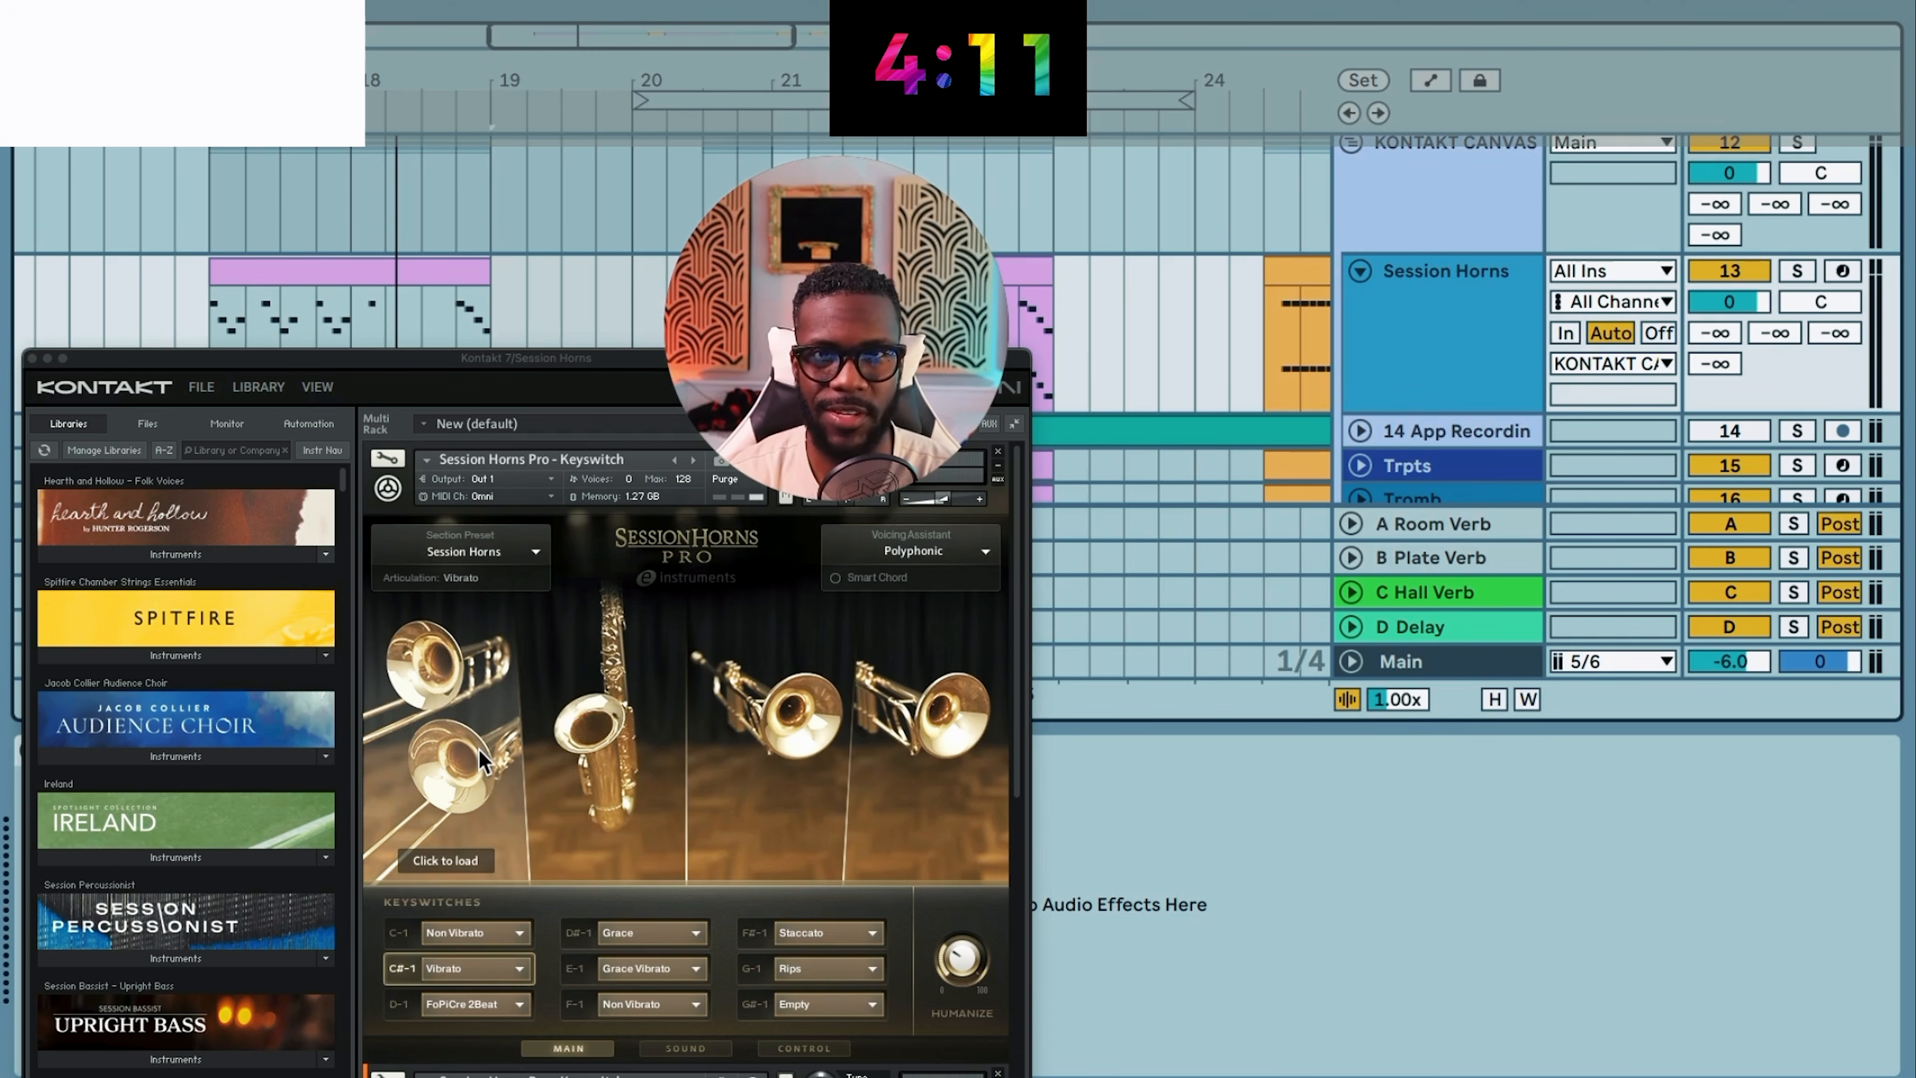
Step: Solo the Session Horns track, play it back, and unfold the App Recording track
click(1795, 270)
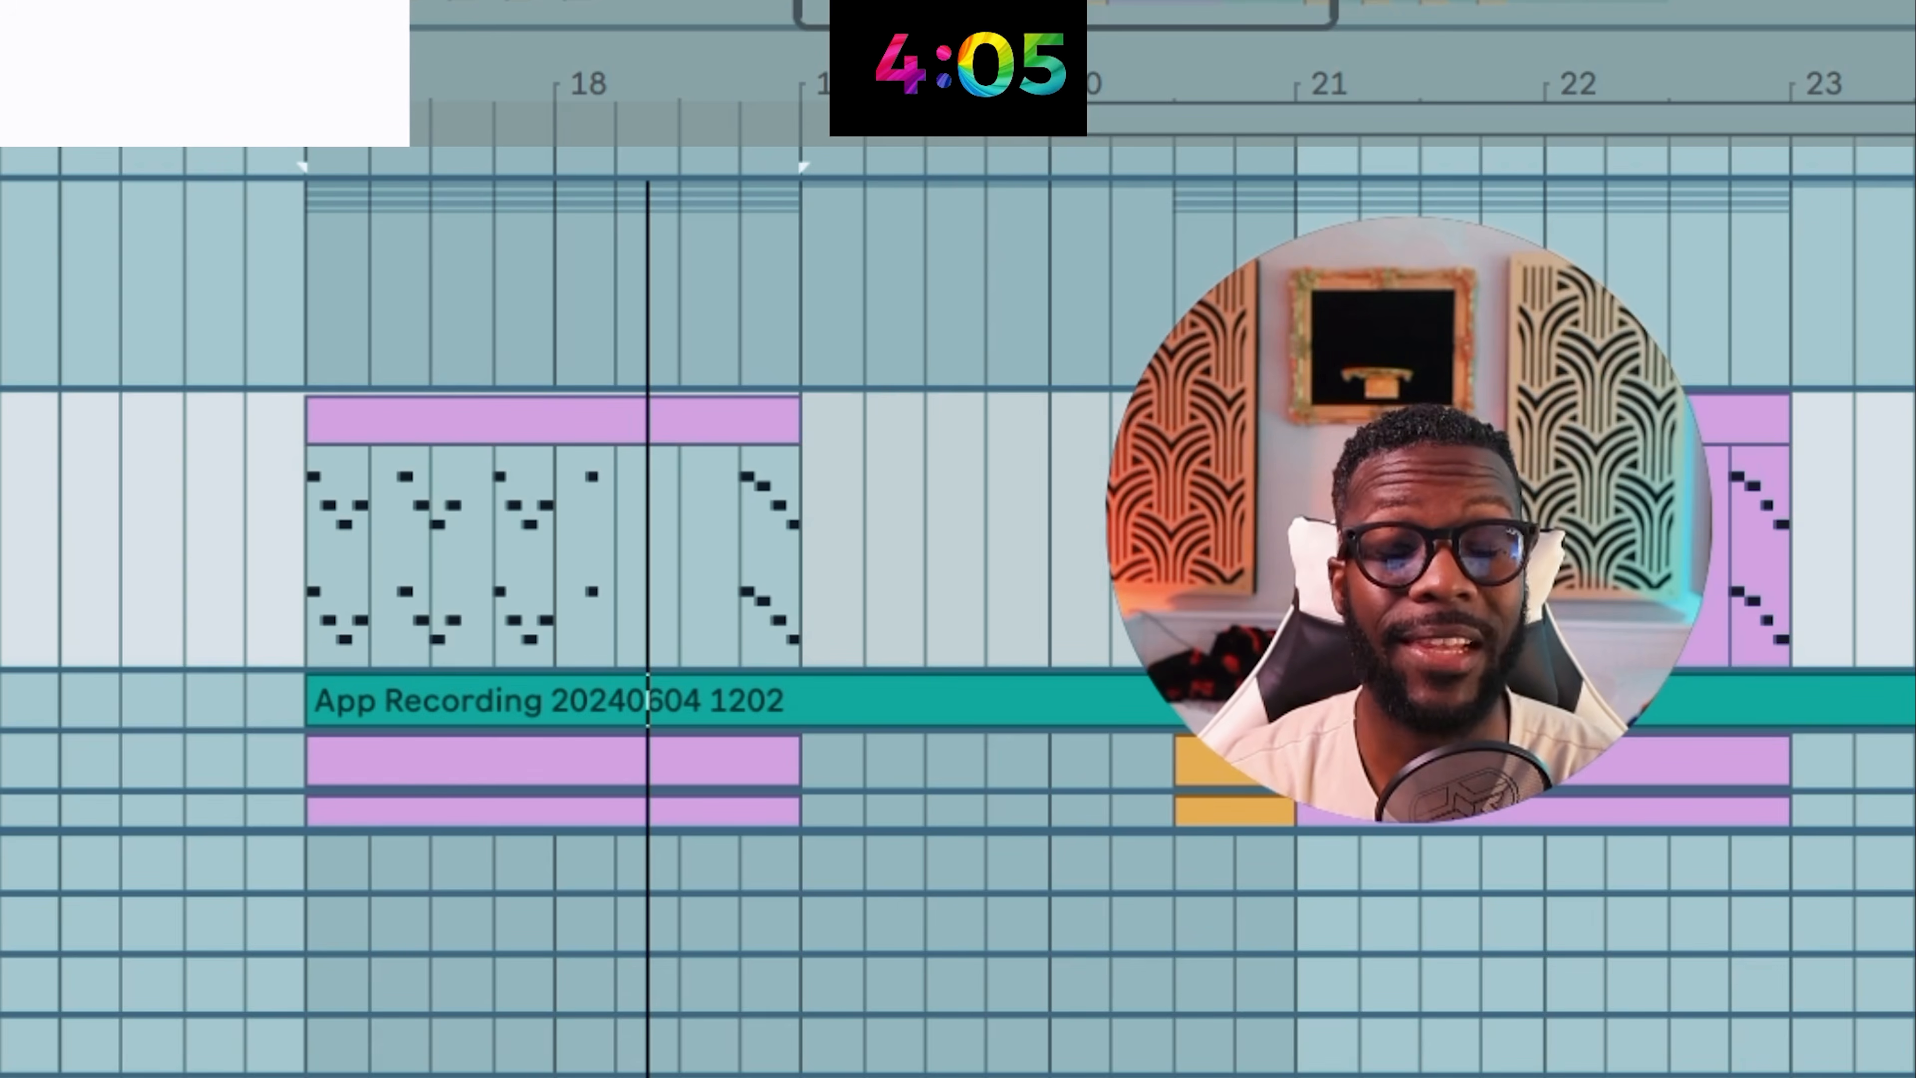
key(space)
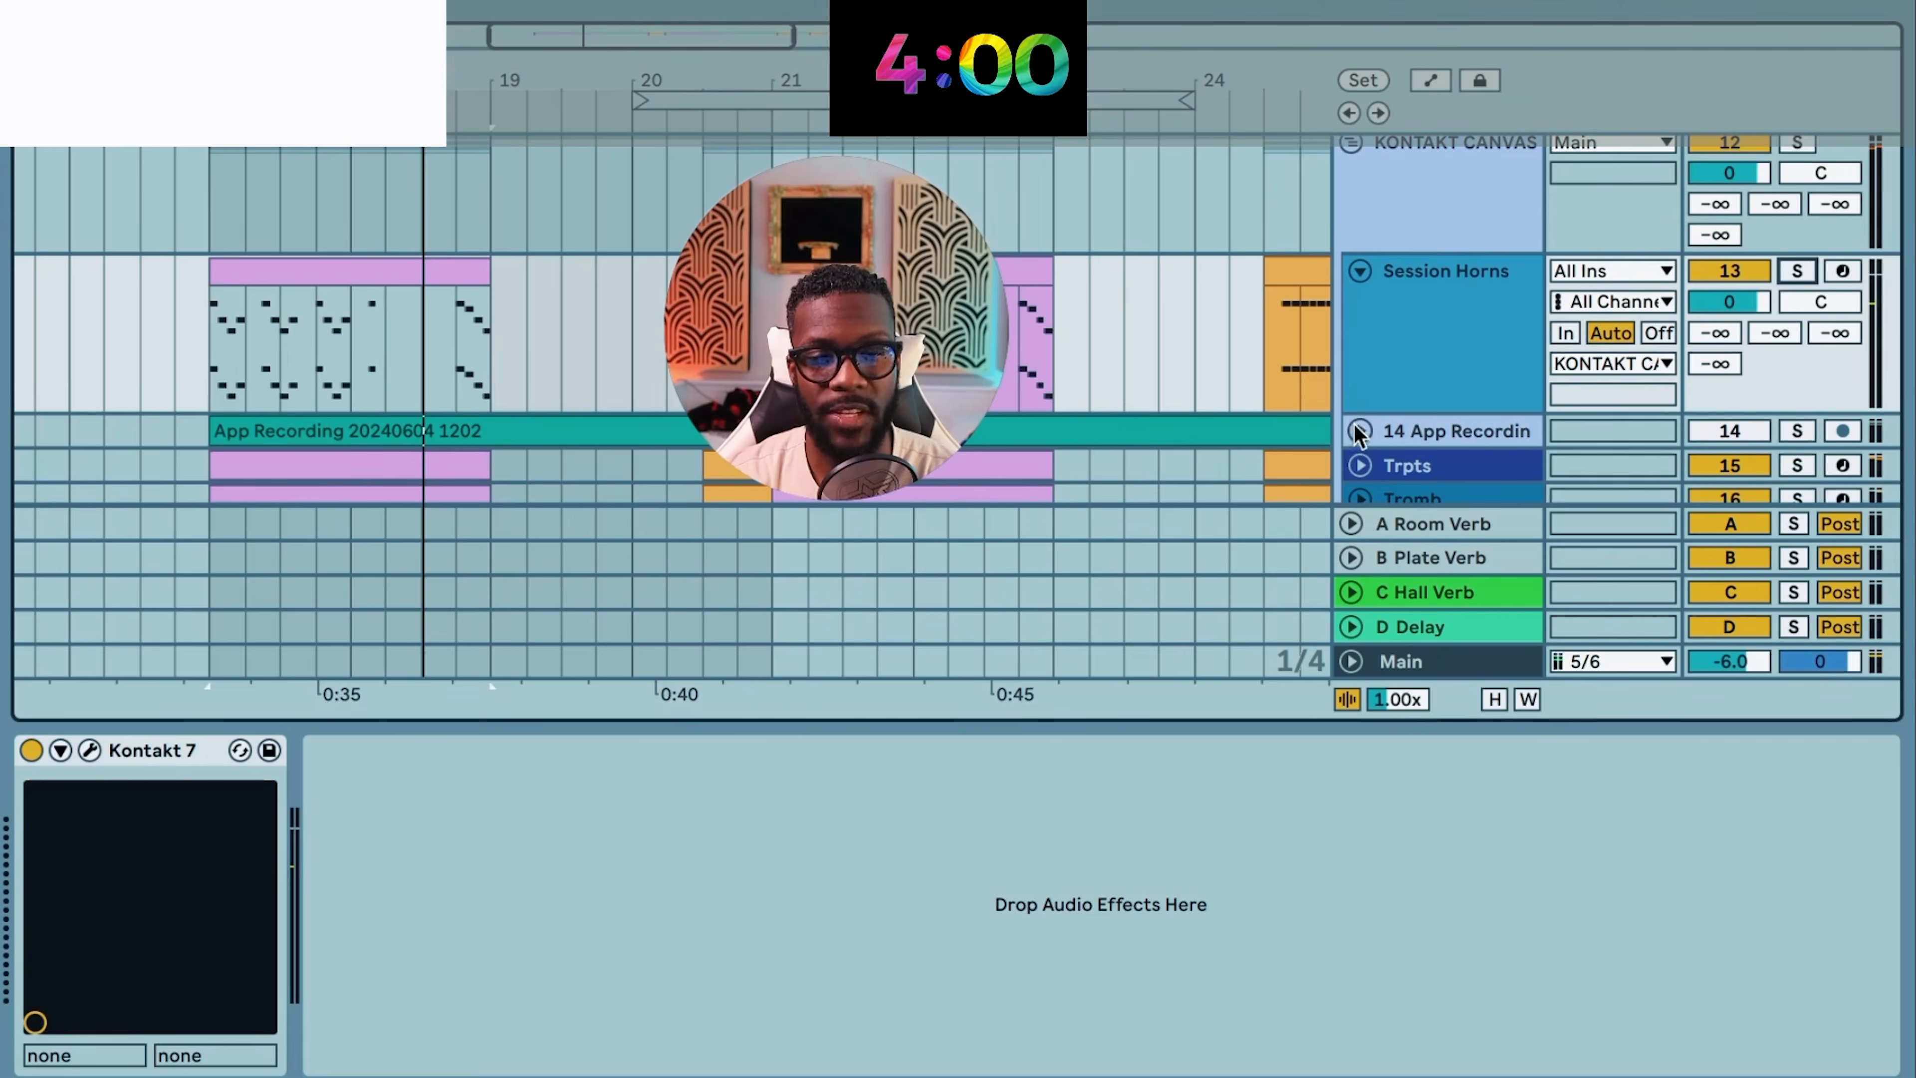
click(1359, 431)
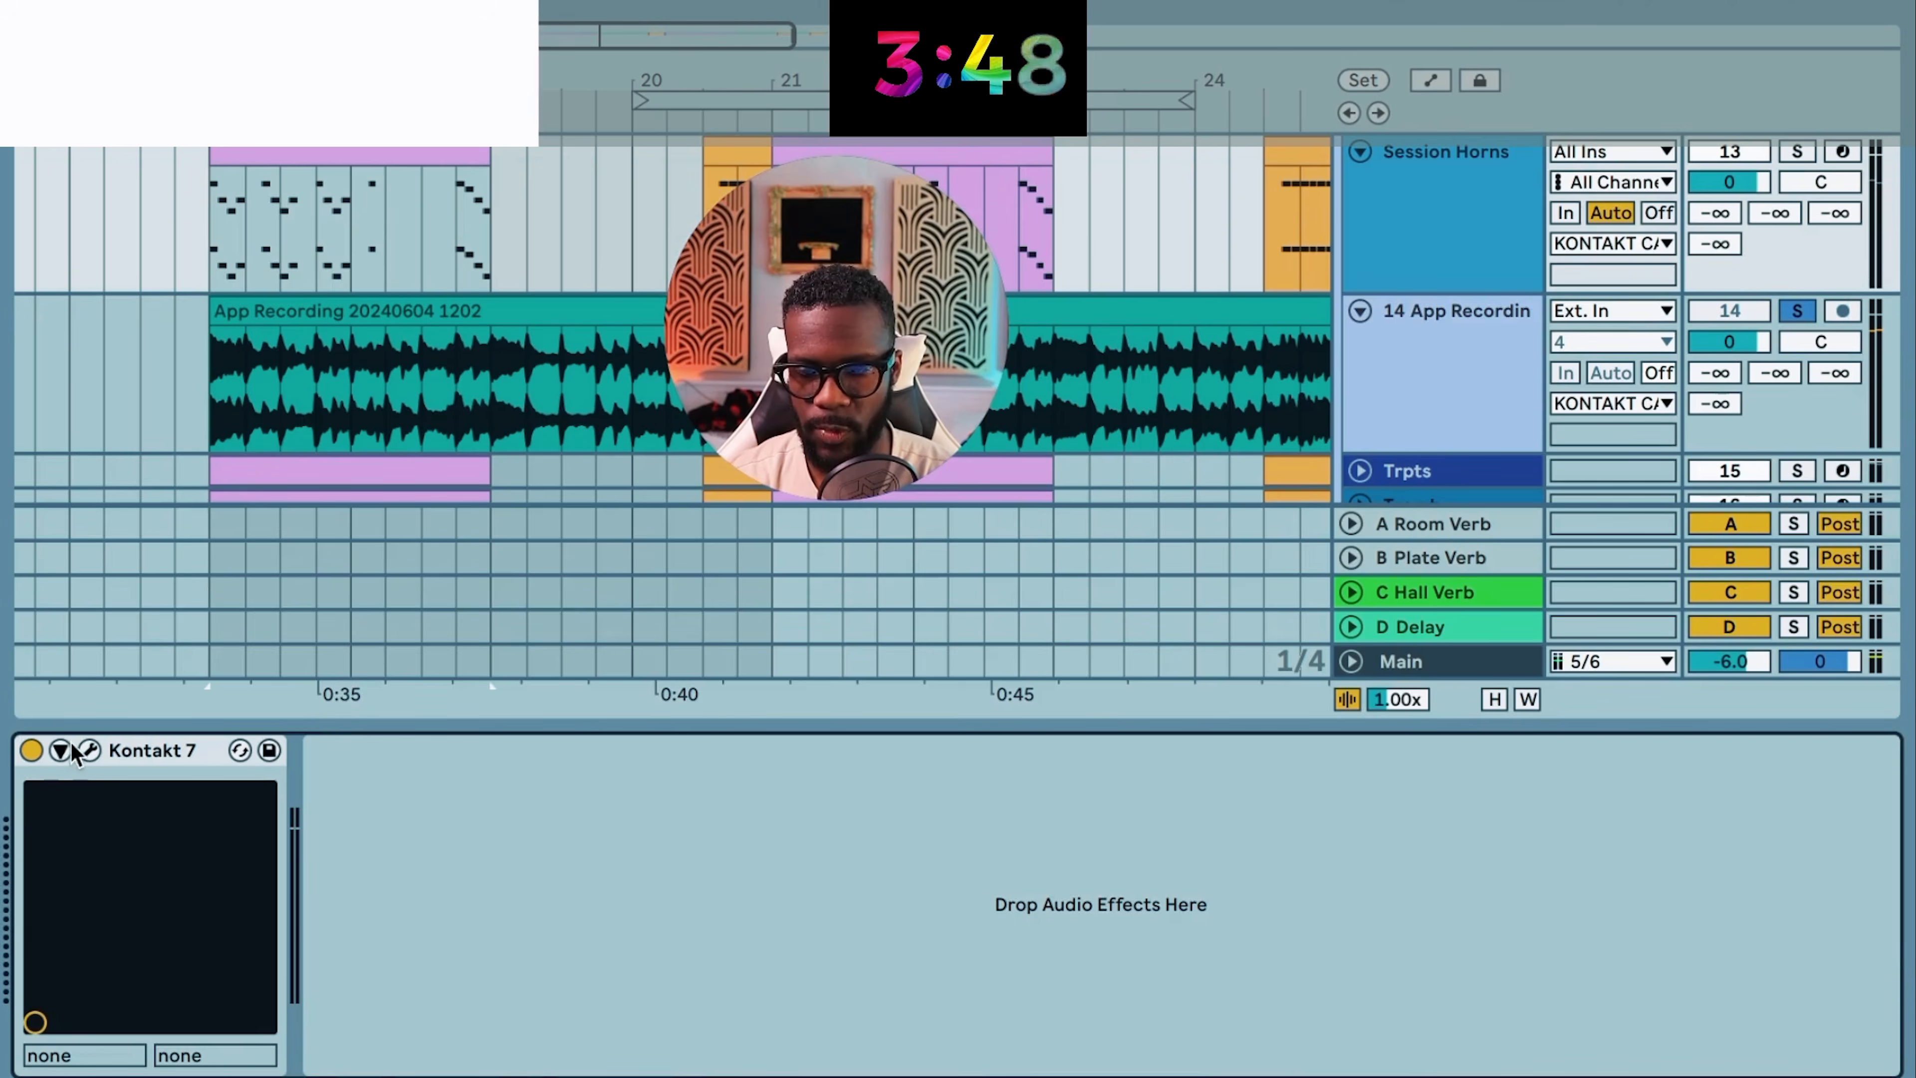
Step: Open the Session Horns Kontakt instrument and raise the note velocities of the clip to 127
click(88, 749)
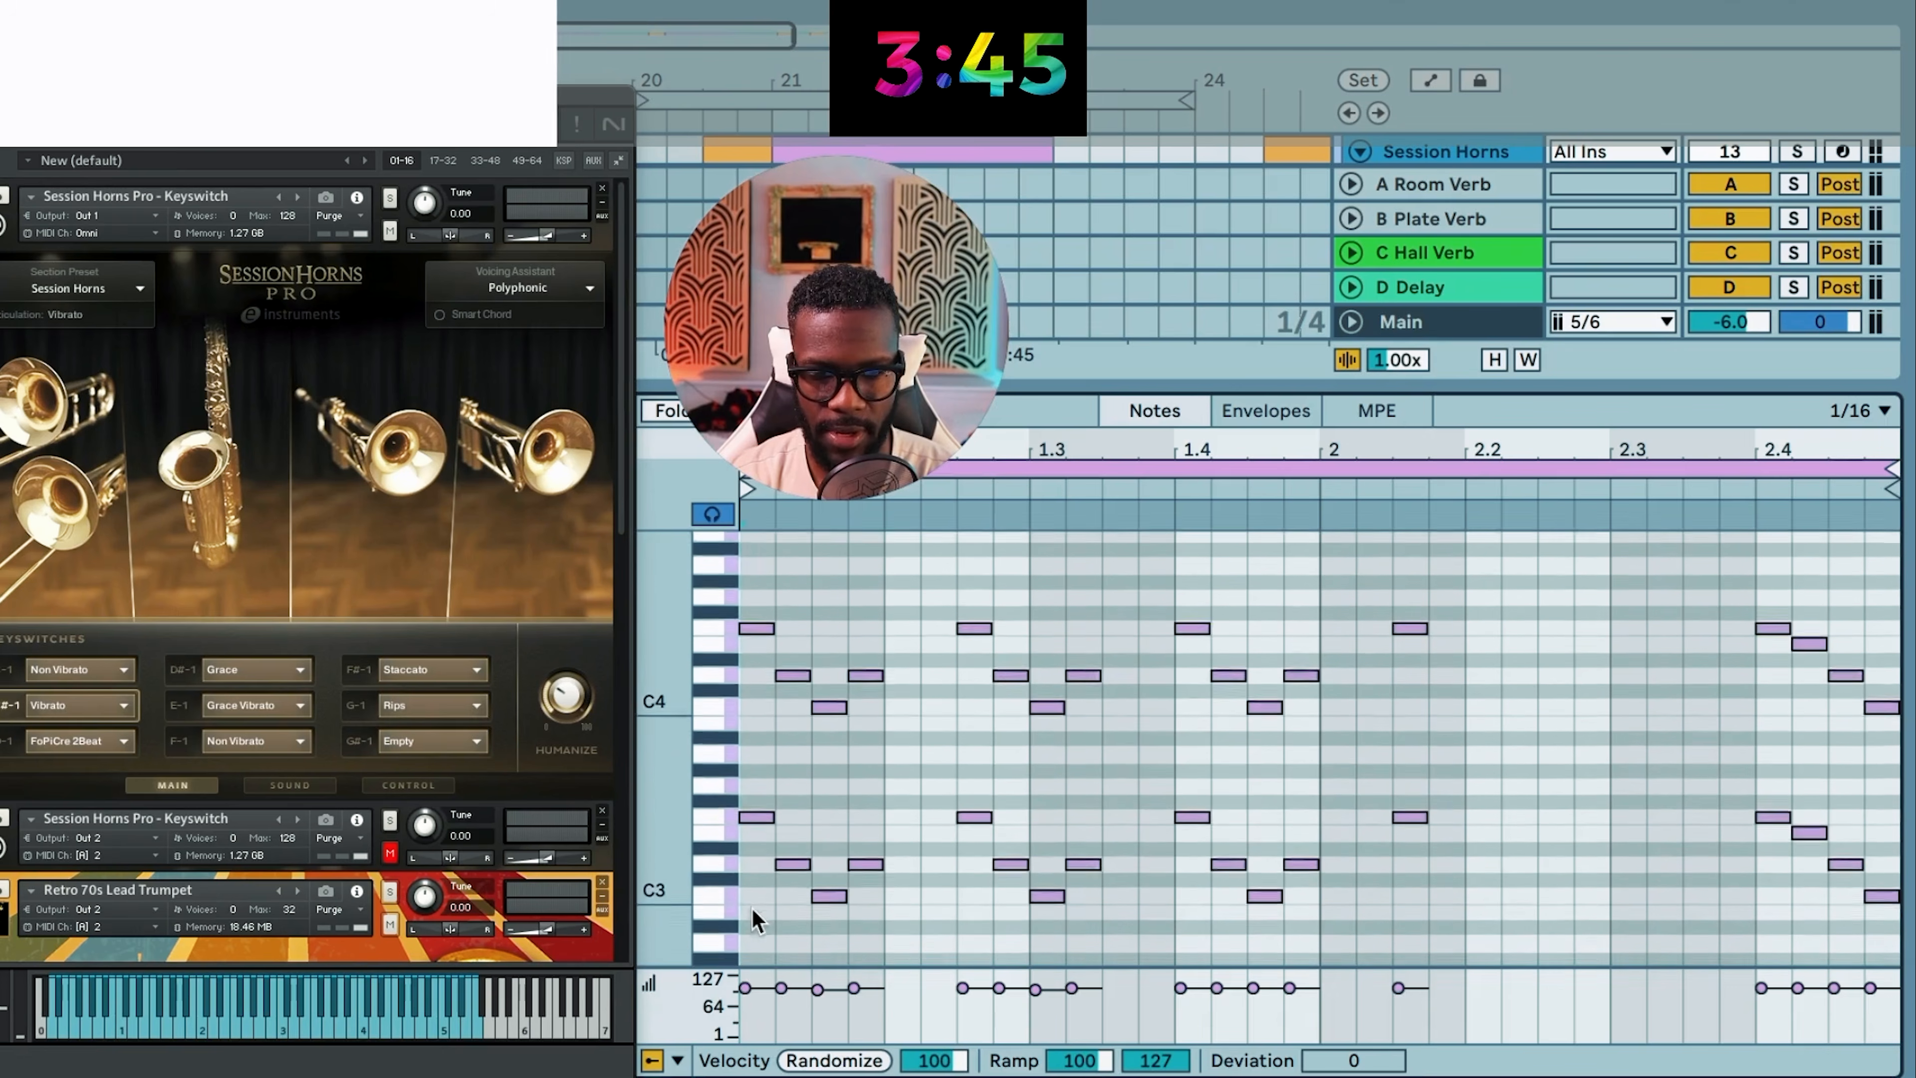
drag(709, 758, 714, 860)
drag(756, 759, 758, 986)
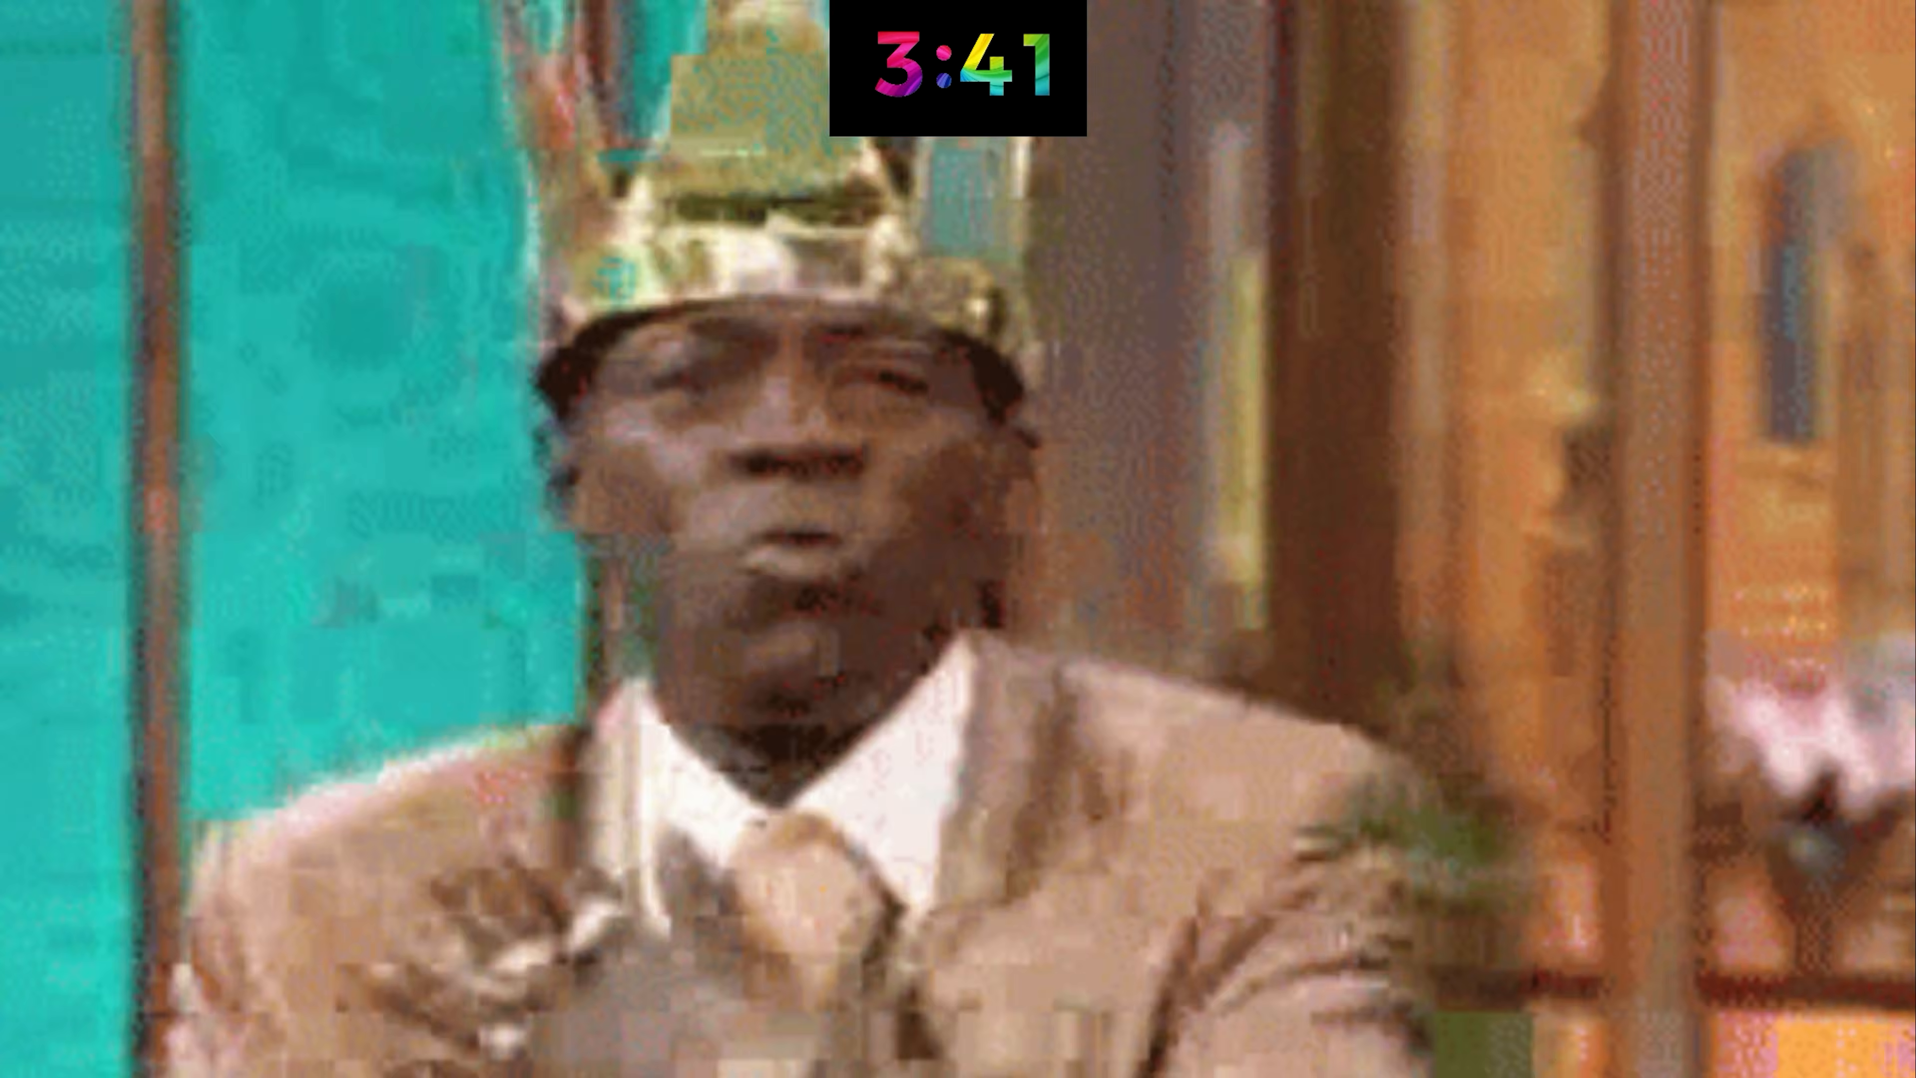
drag(758, 987, 756, 815)
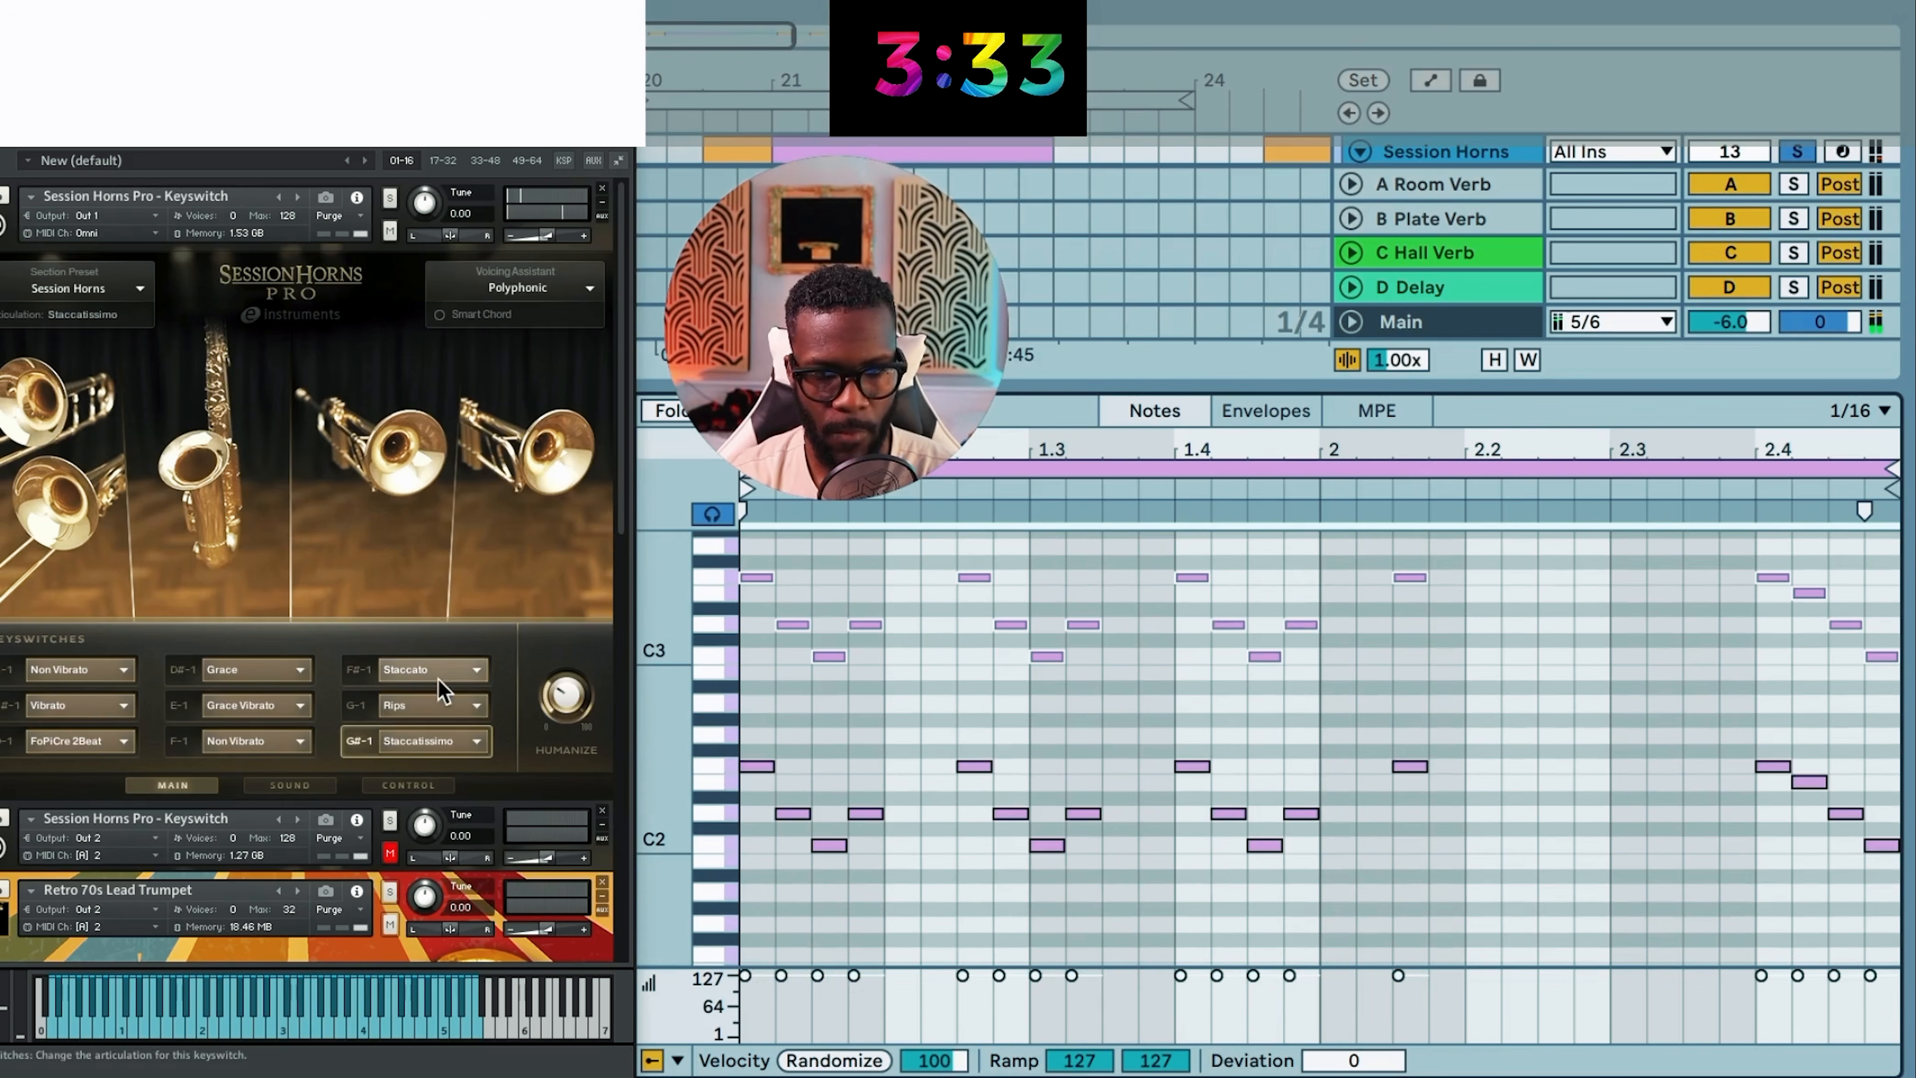
scroll(785, 727, up, 4)
drag(752, 746, 752, 571)
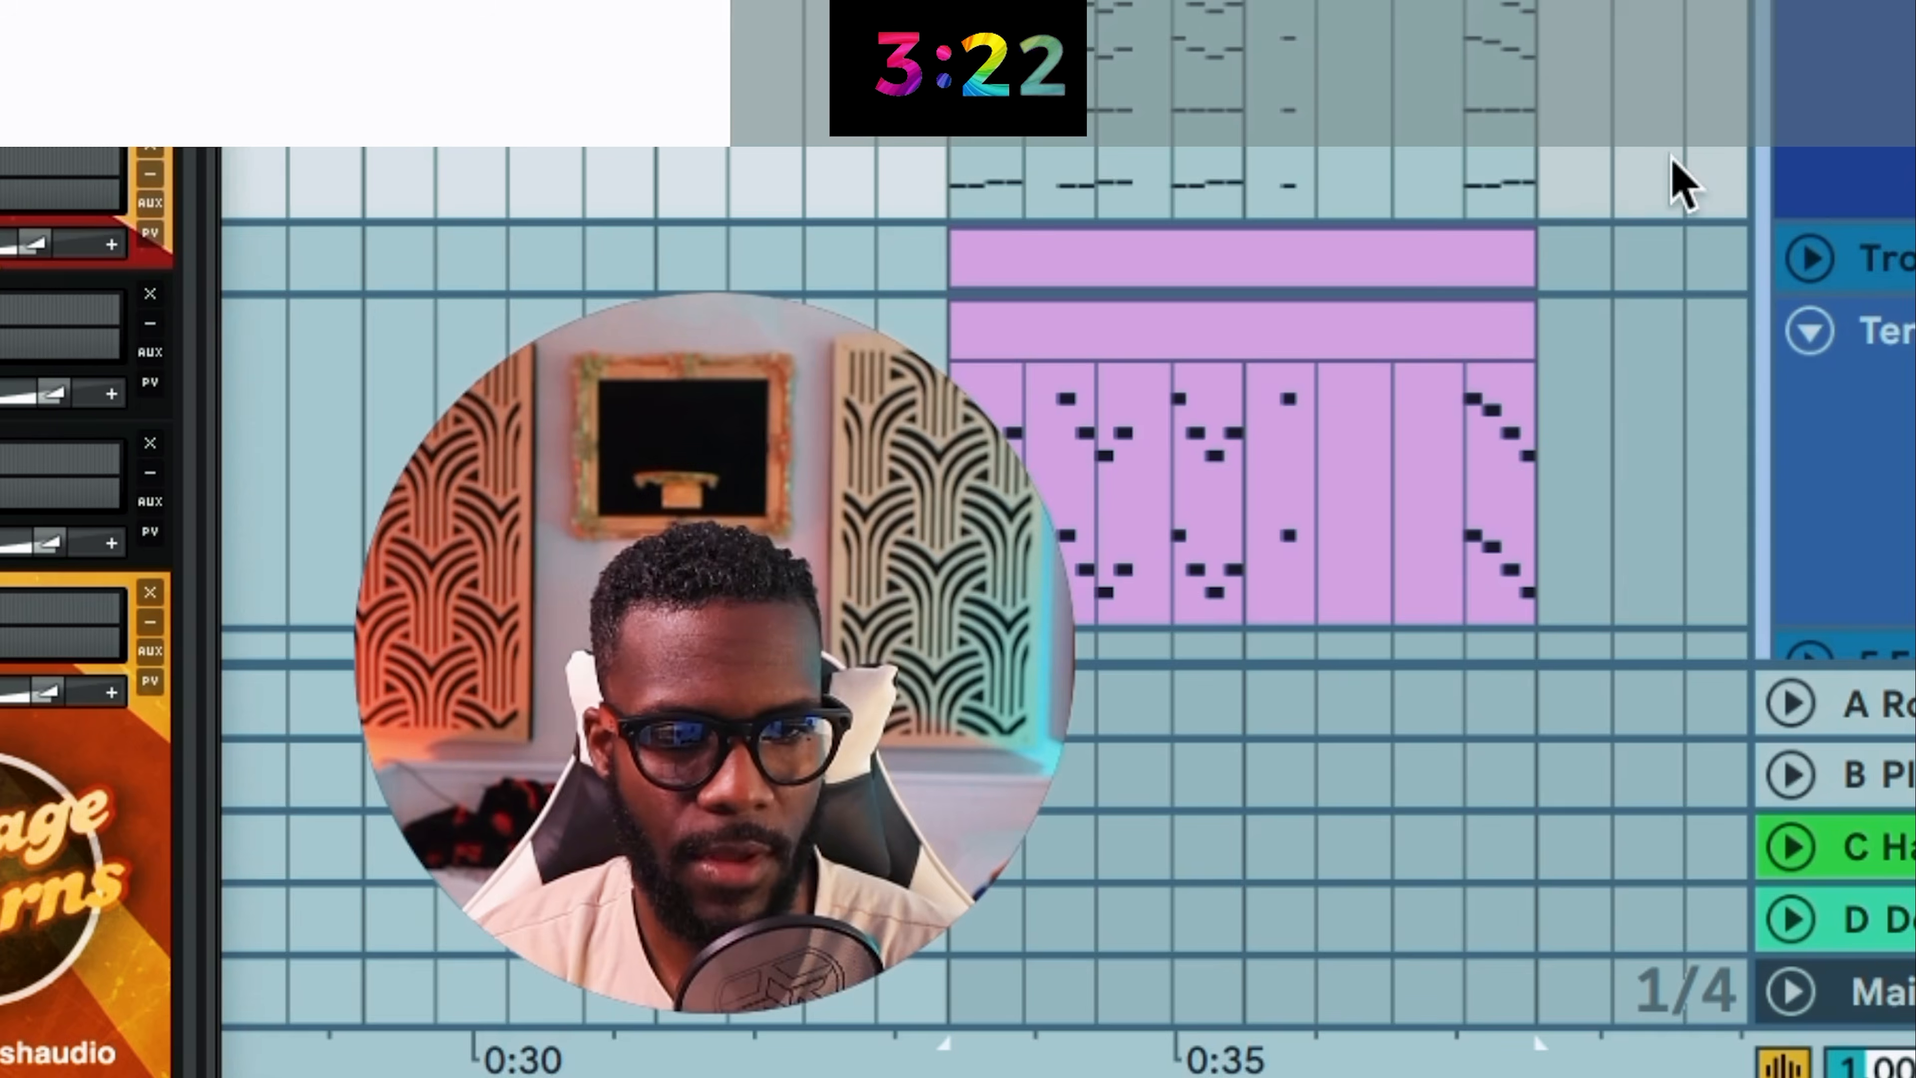
Step: Look over the horn clips in the arrangement and open the MicroShift effect on the KONTAKT CANVAS group
scroll(1674, 181, left, 8)
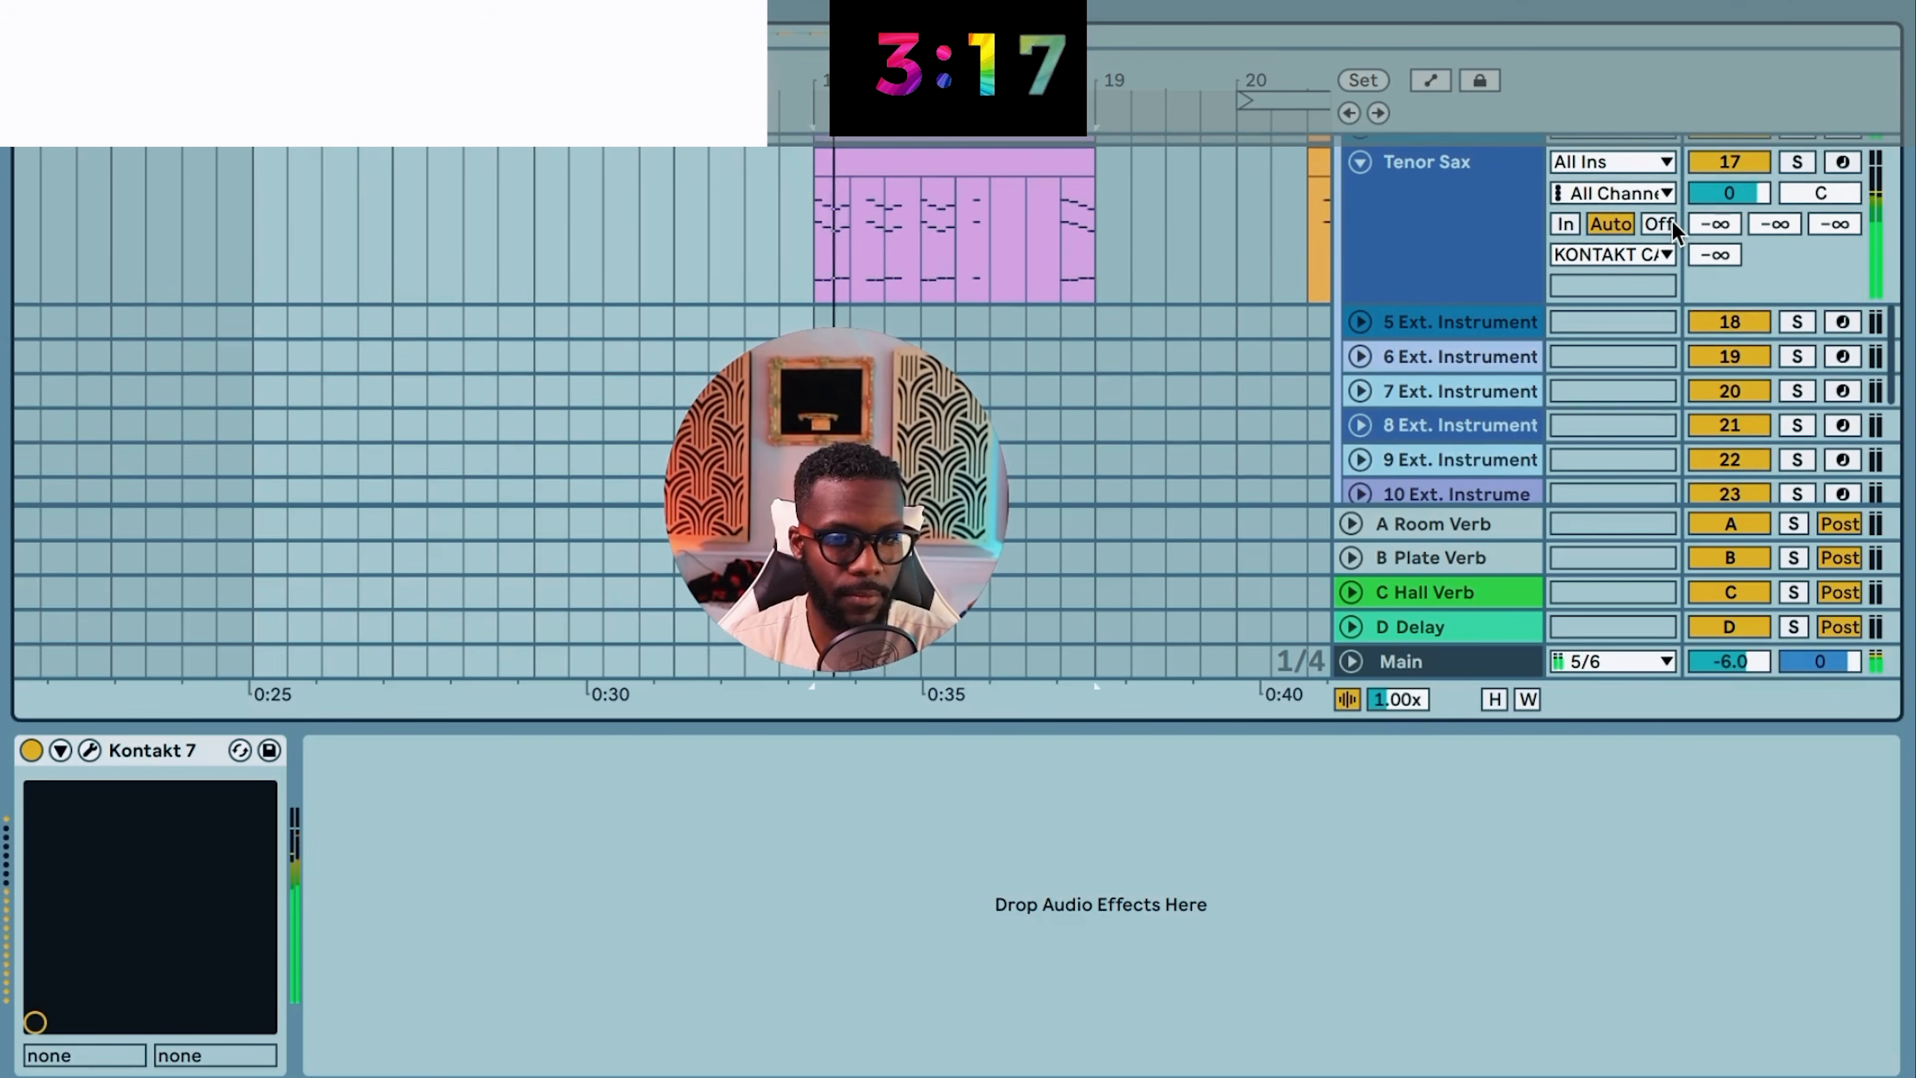
scroll(1672, 219, up, 6)
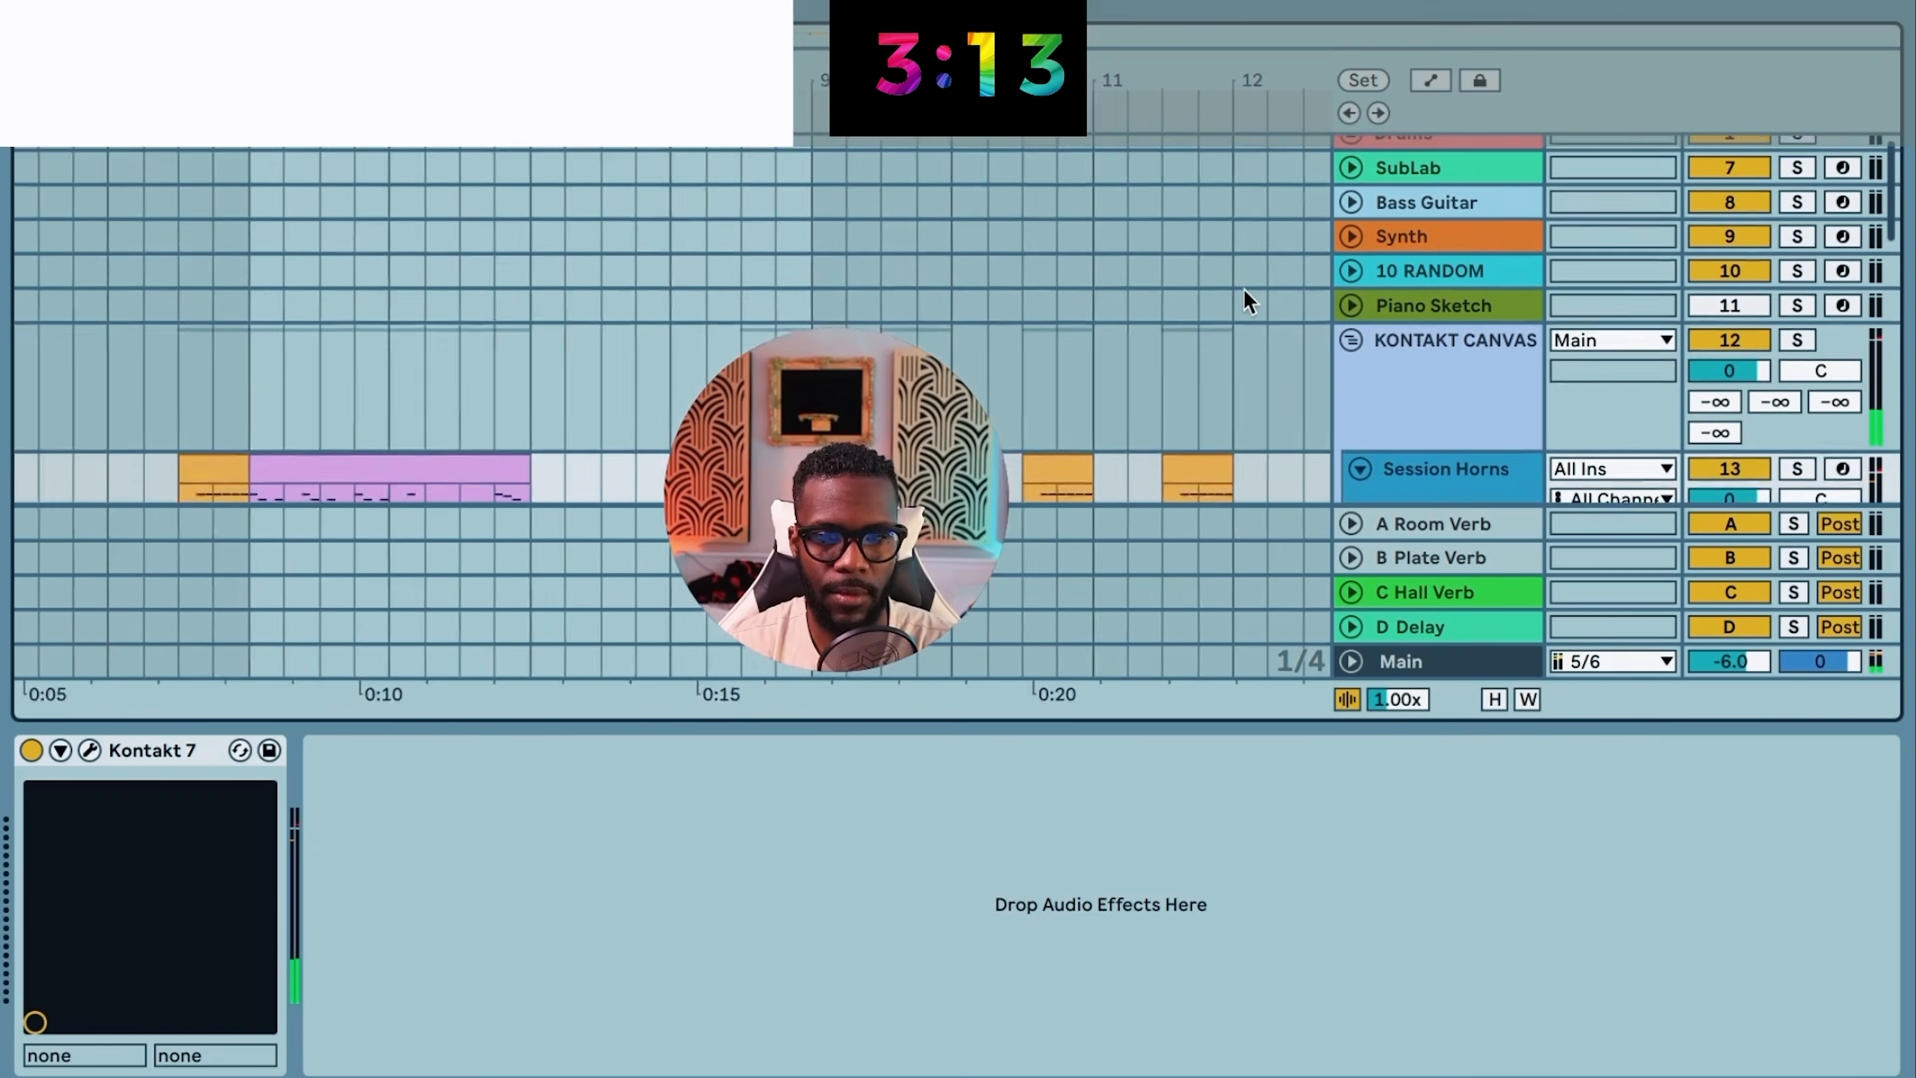
scroll(307, 247, down, 5)
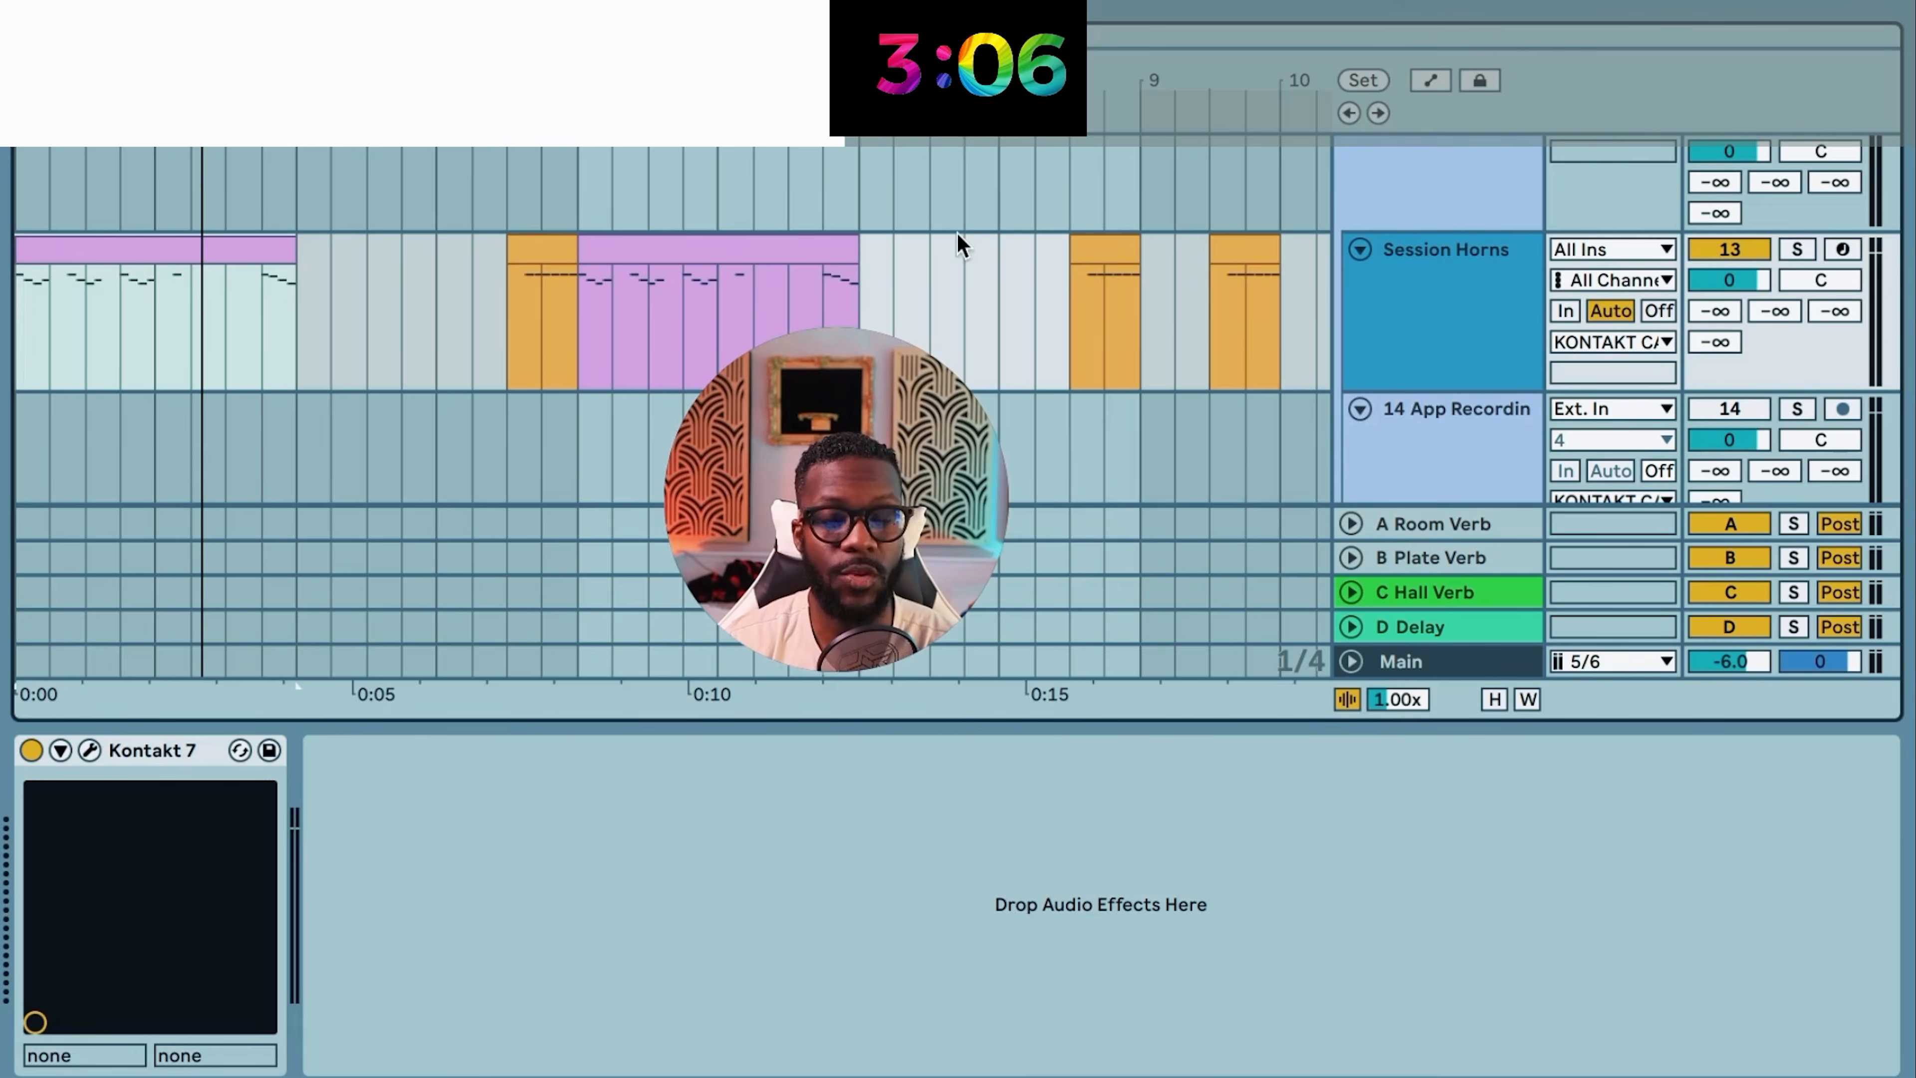
scroll(958, 243, up, 4)
scroll(958, 243, right, 10)
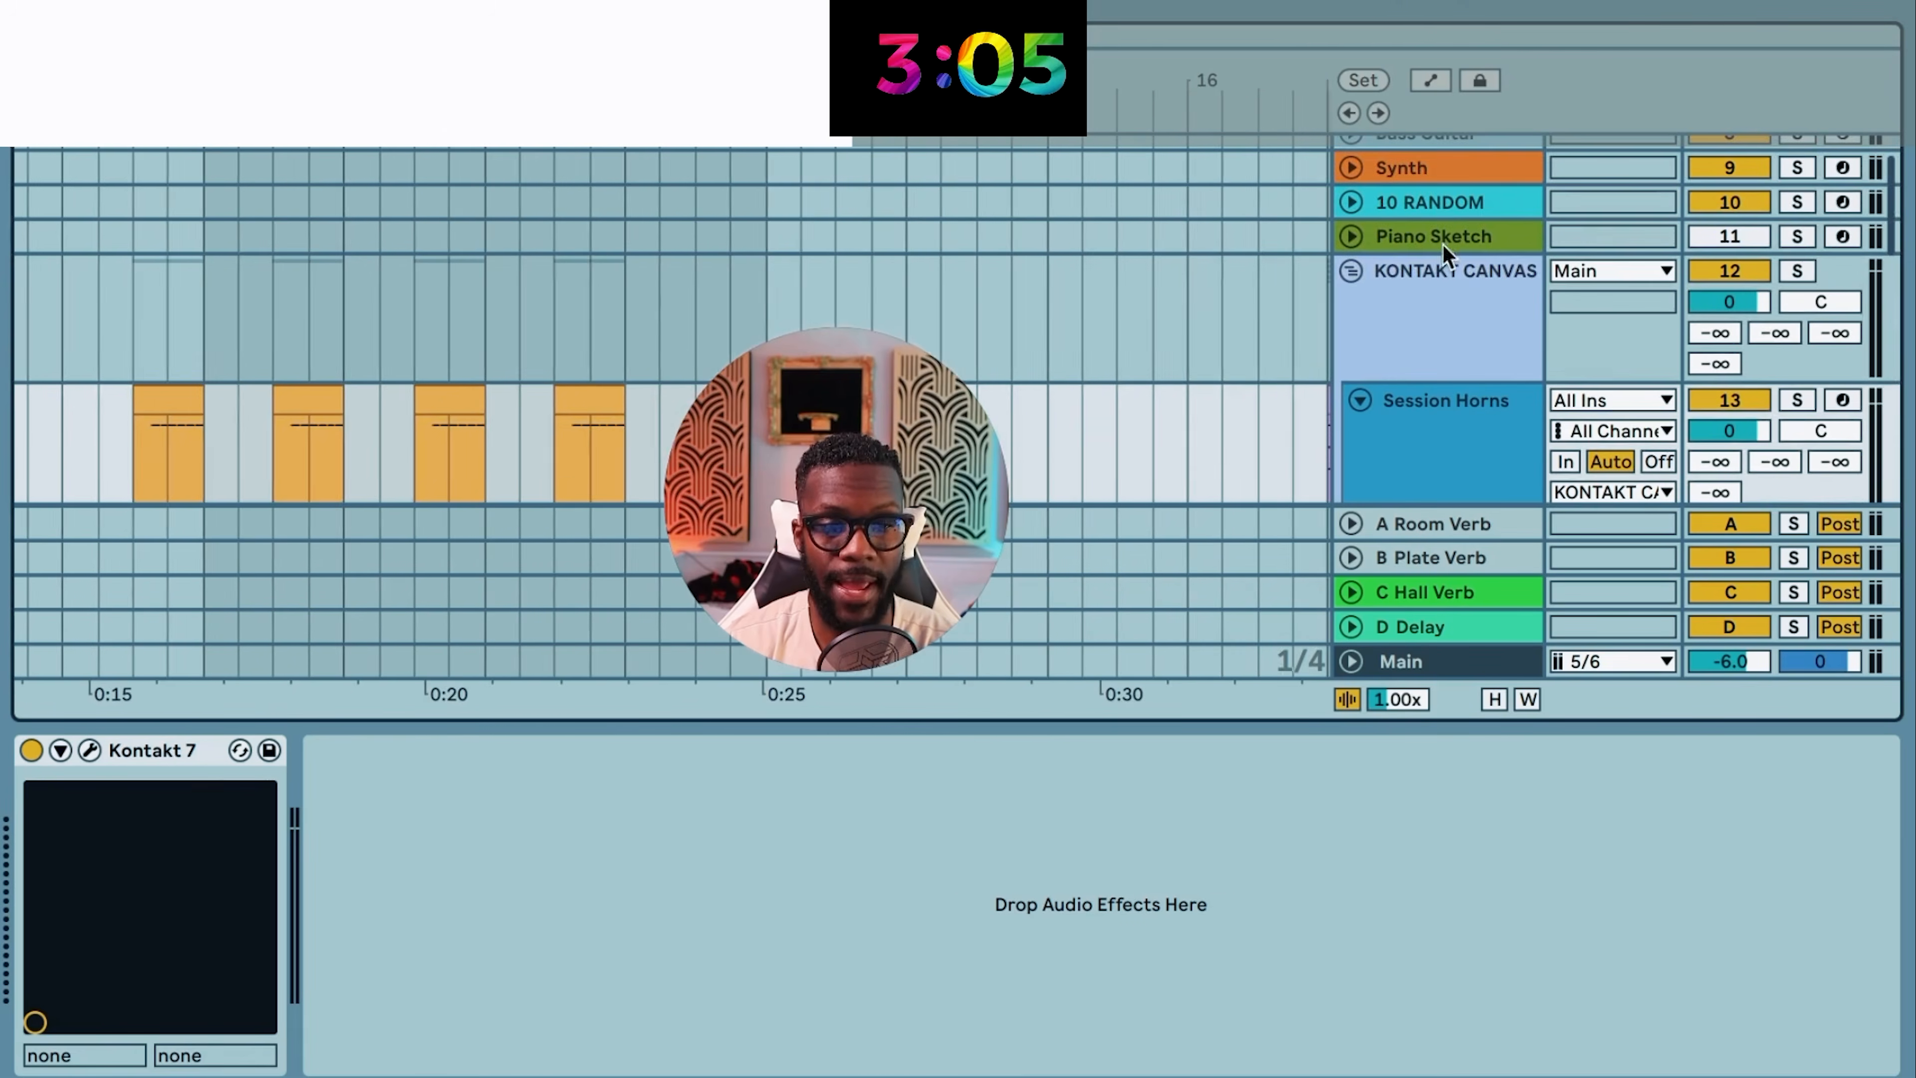
click(1244, 272)
click(285, 751)
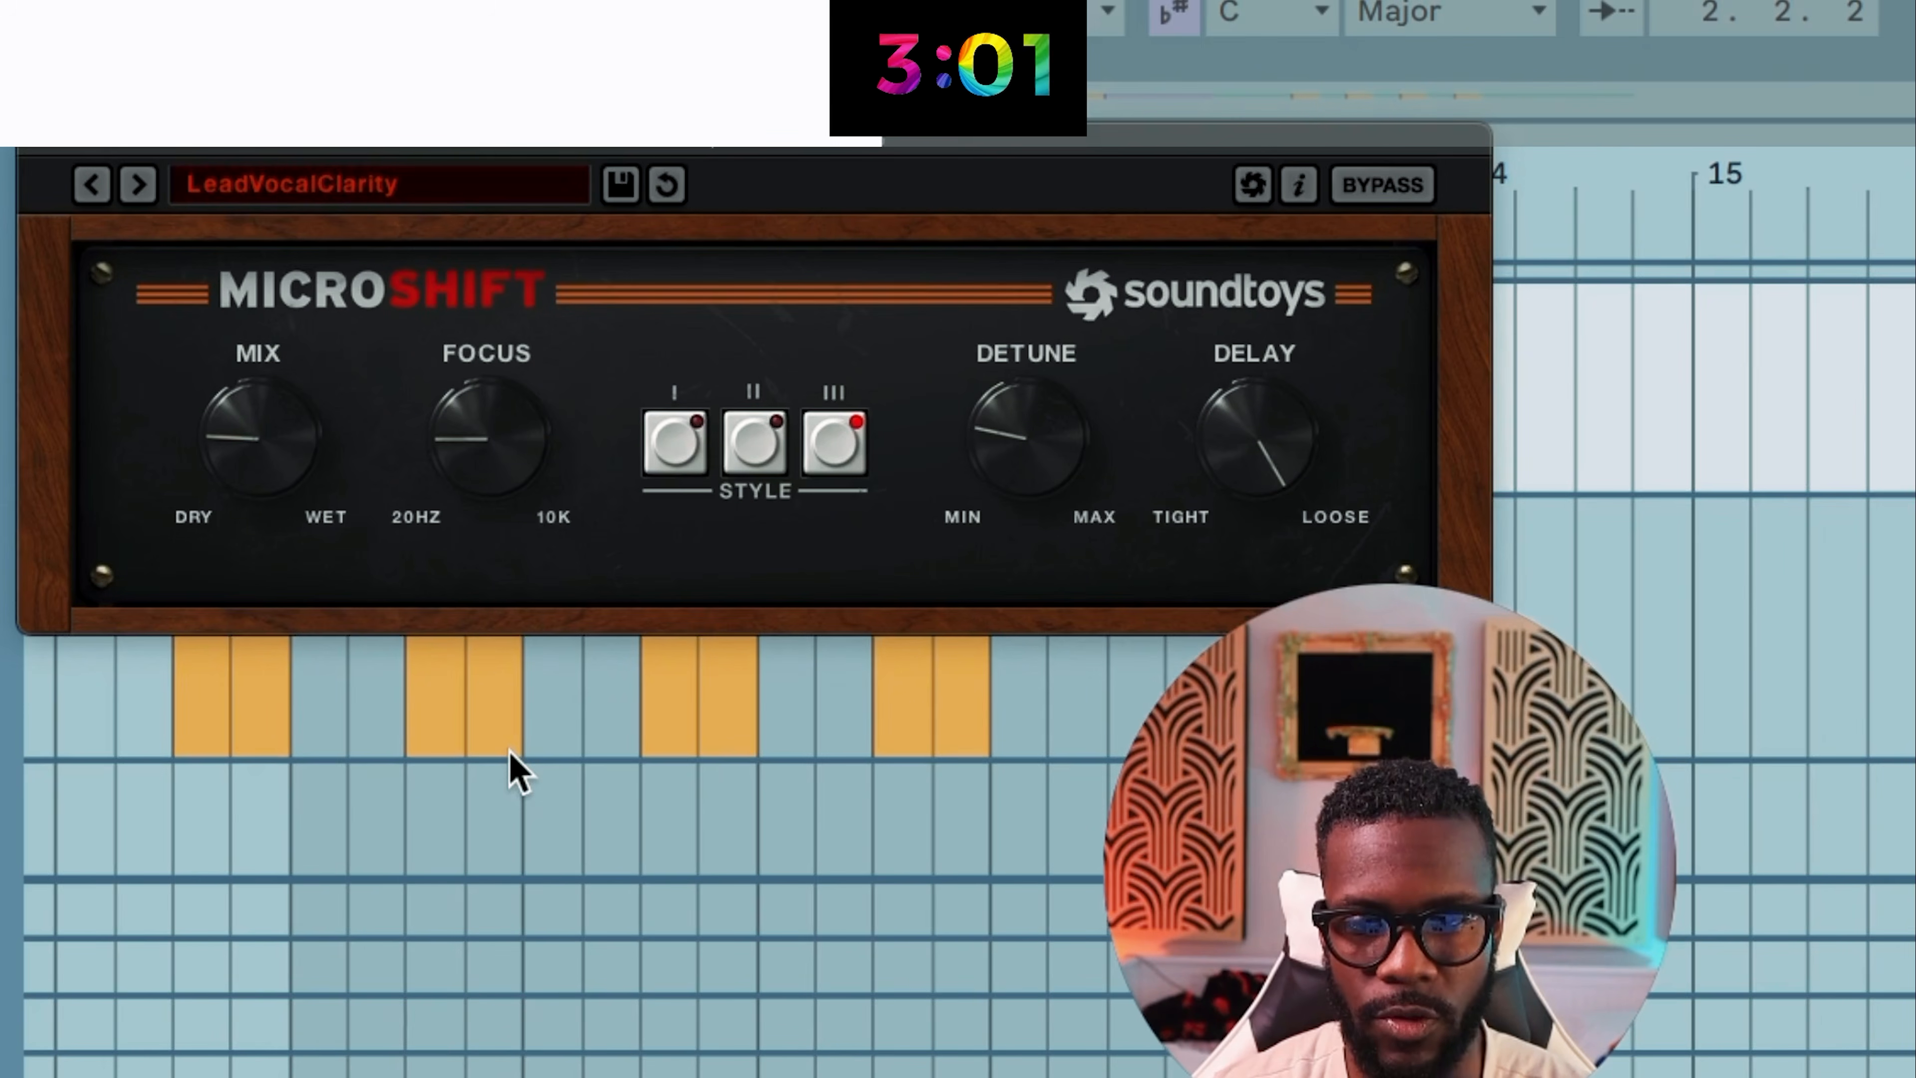
Step: Play the purple Session Horns clip near bar 17 and hide the open plug-in window
scroll(505, 761, right, 5)
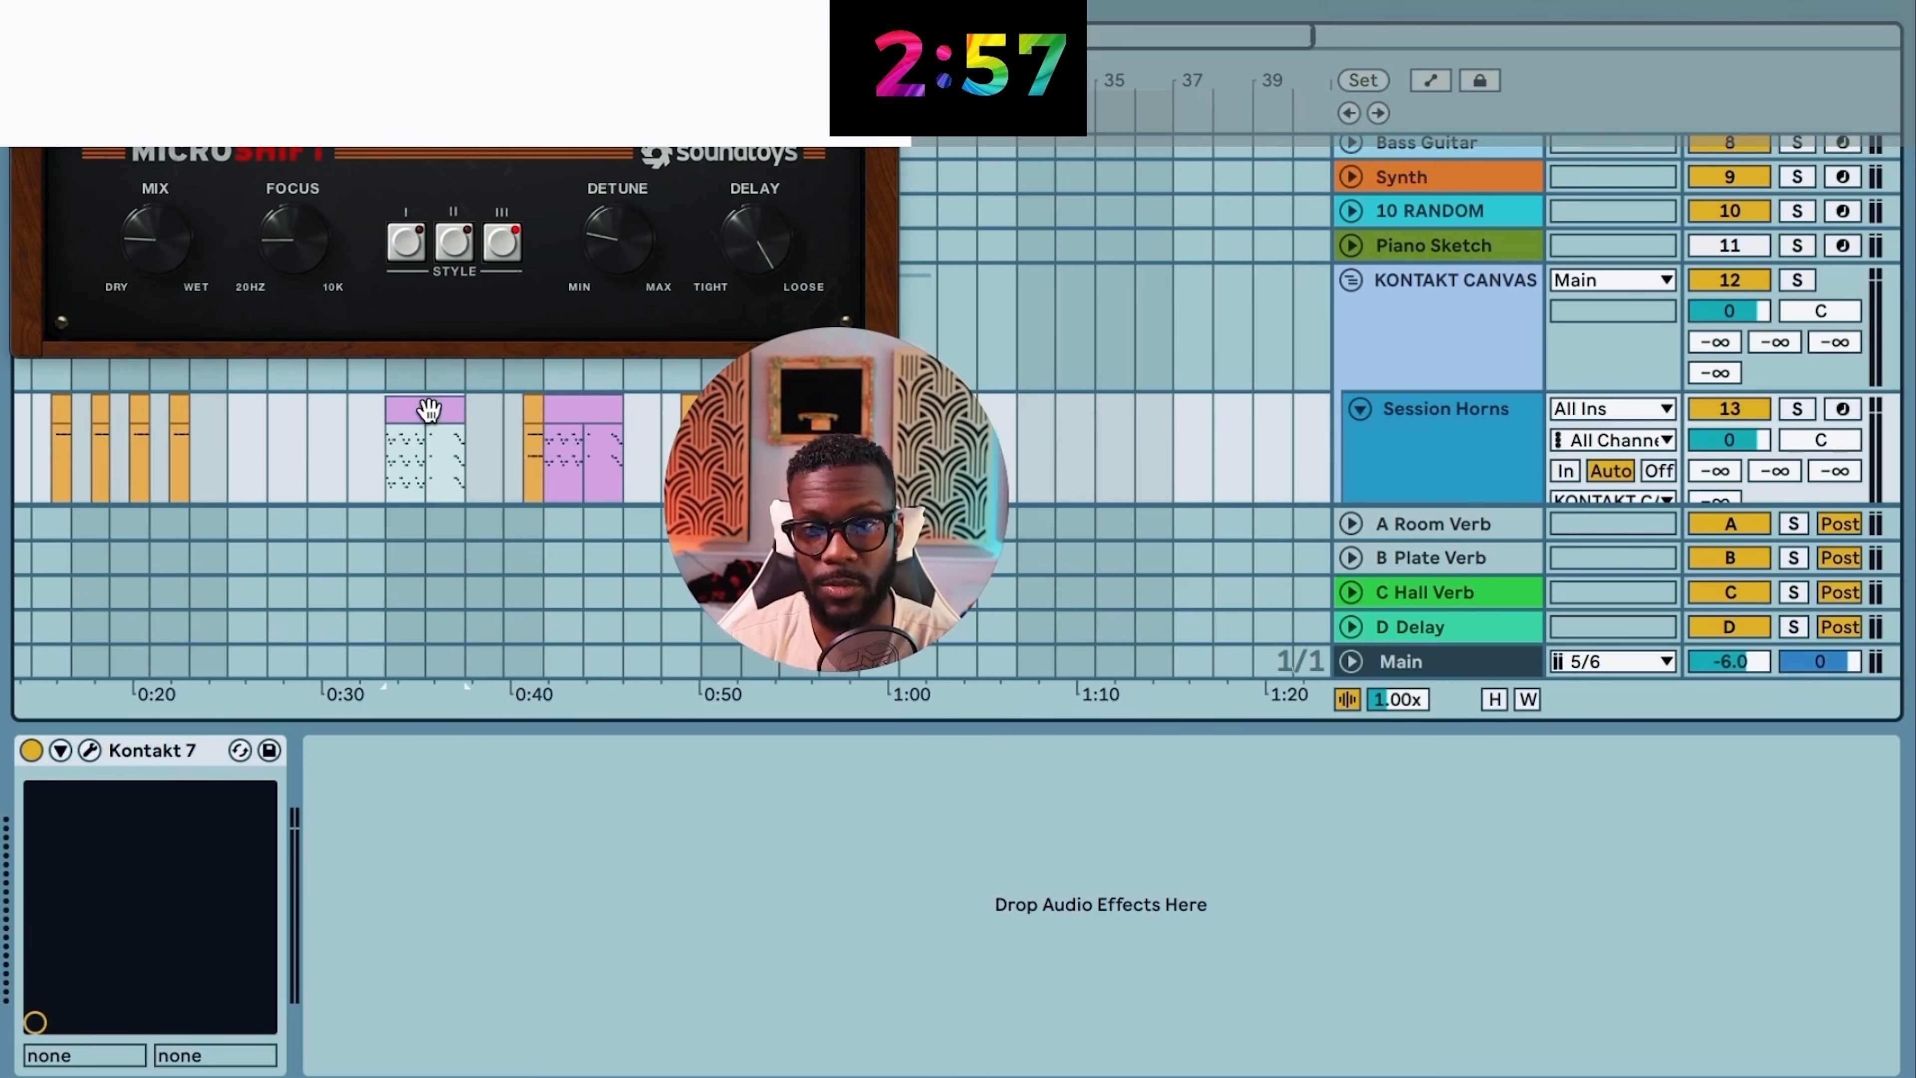
scroll(427, 410, up, 3)
key(space)
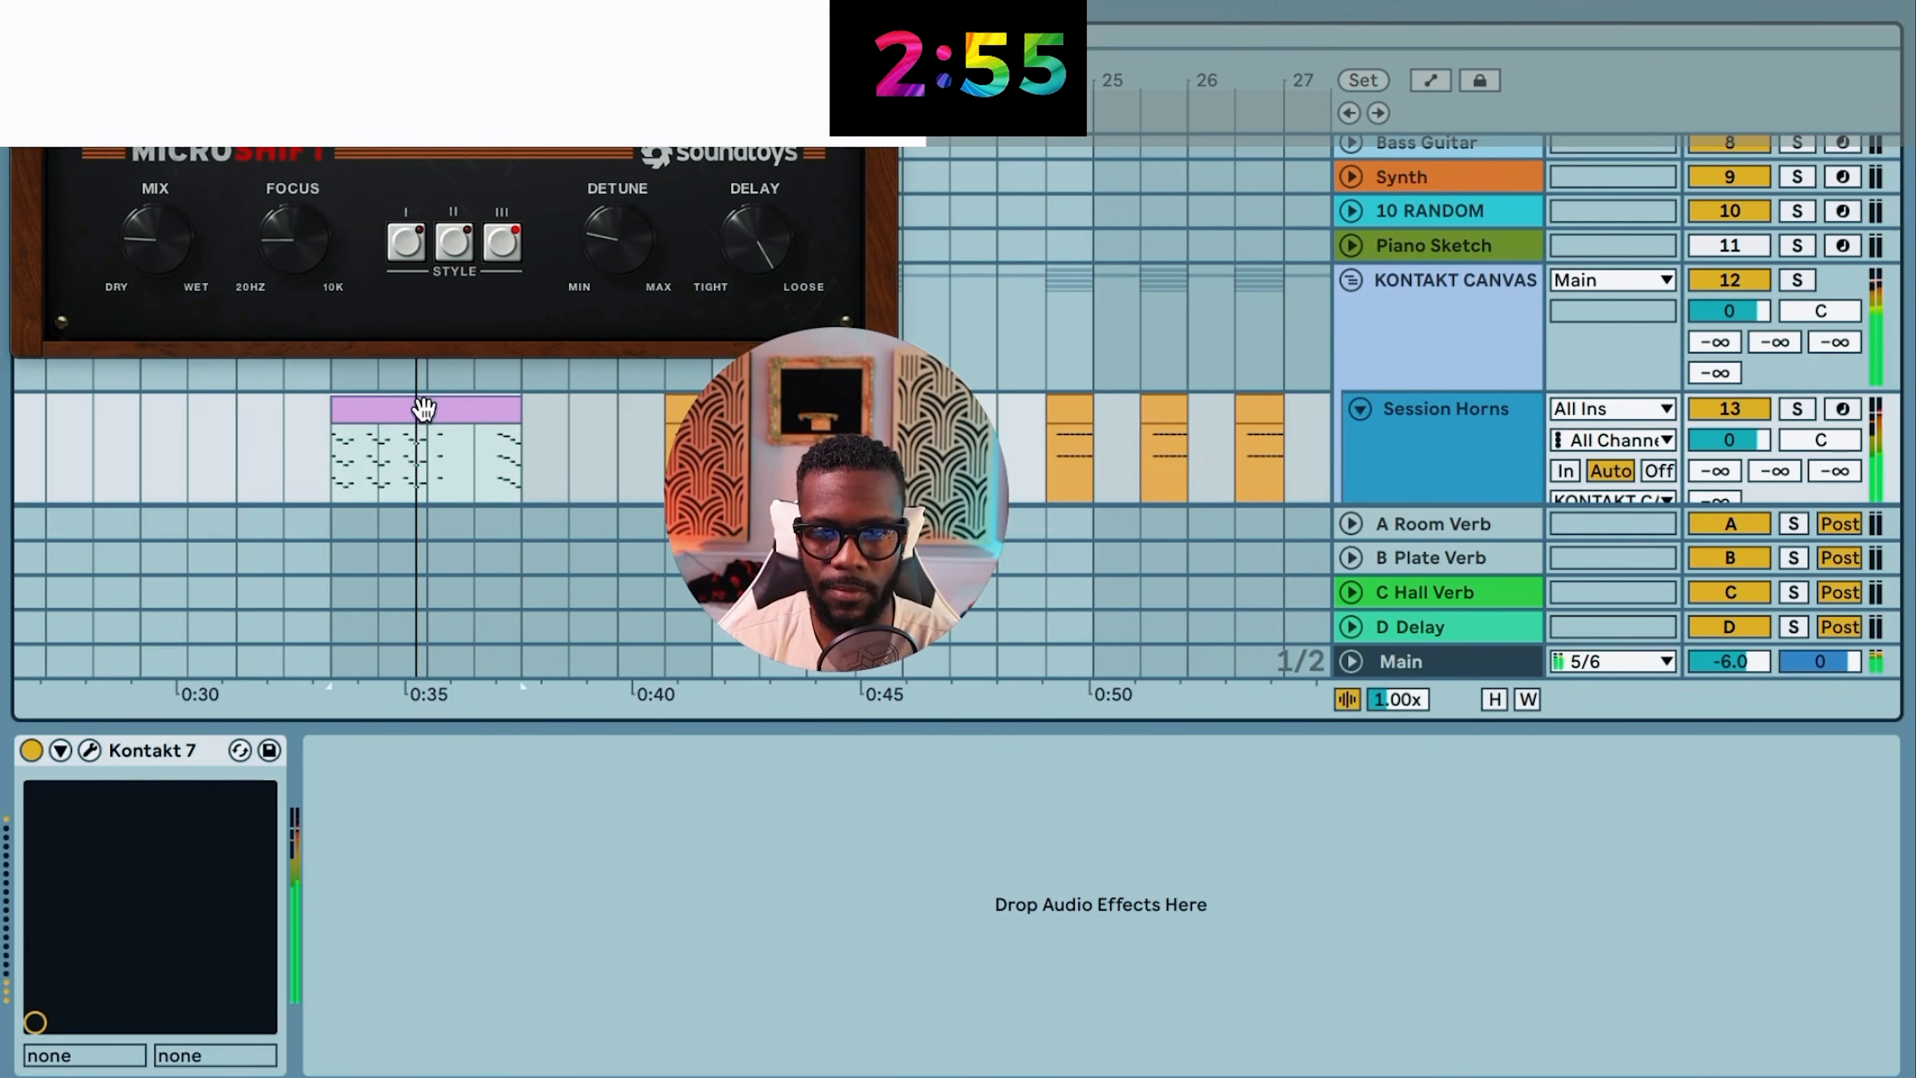
key(ctrl+alt+p)
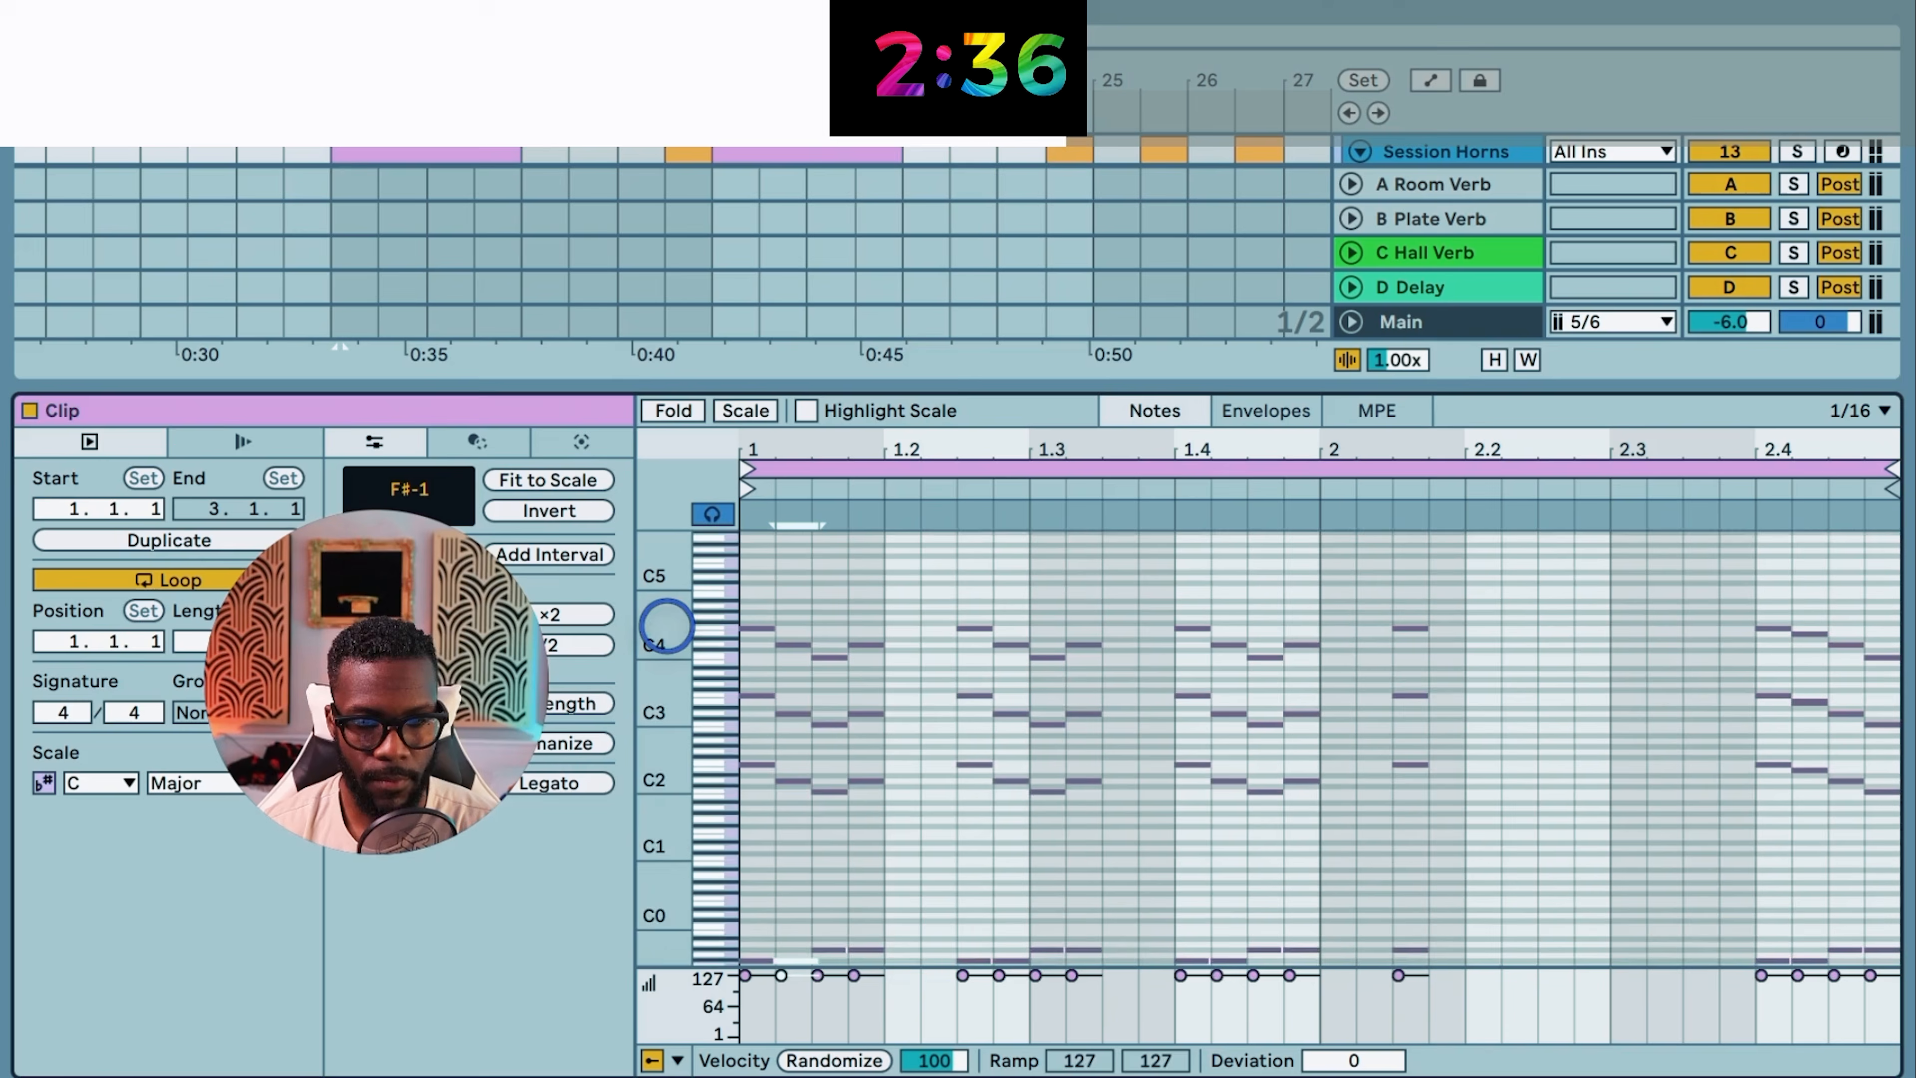
Step: Select the second and third notes of the three repeated figures in all octaves, lower their velocity, and play the clip
drag(667, 629, 671, 629)
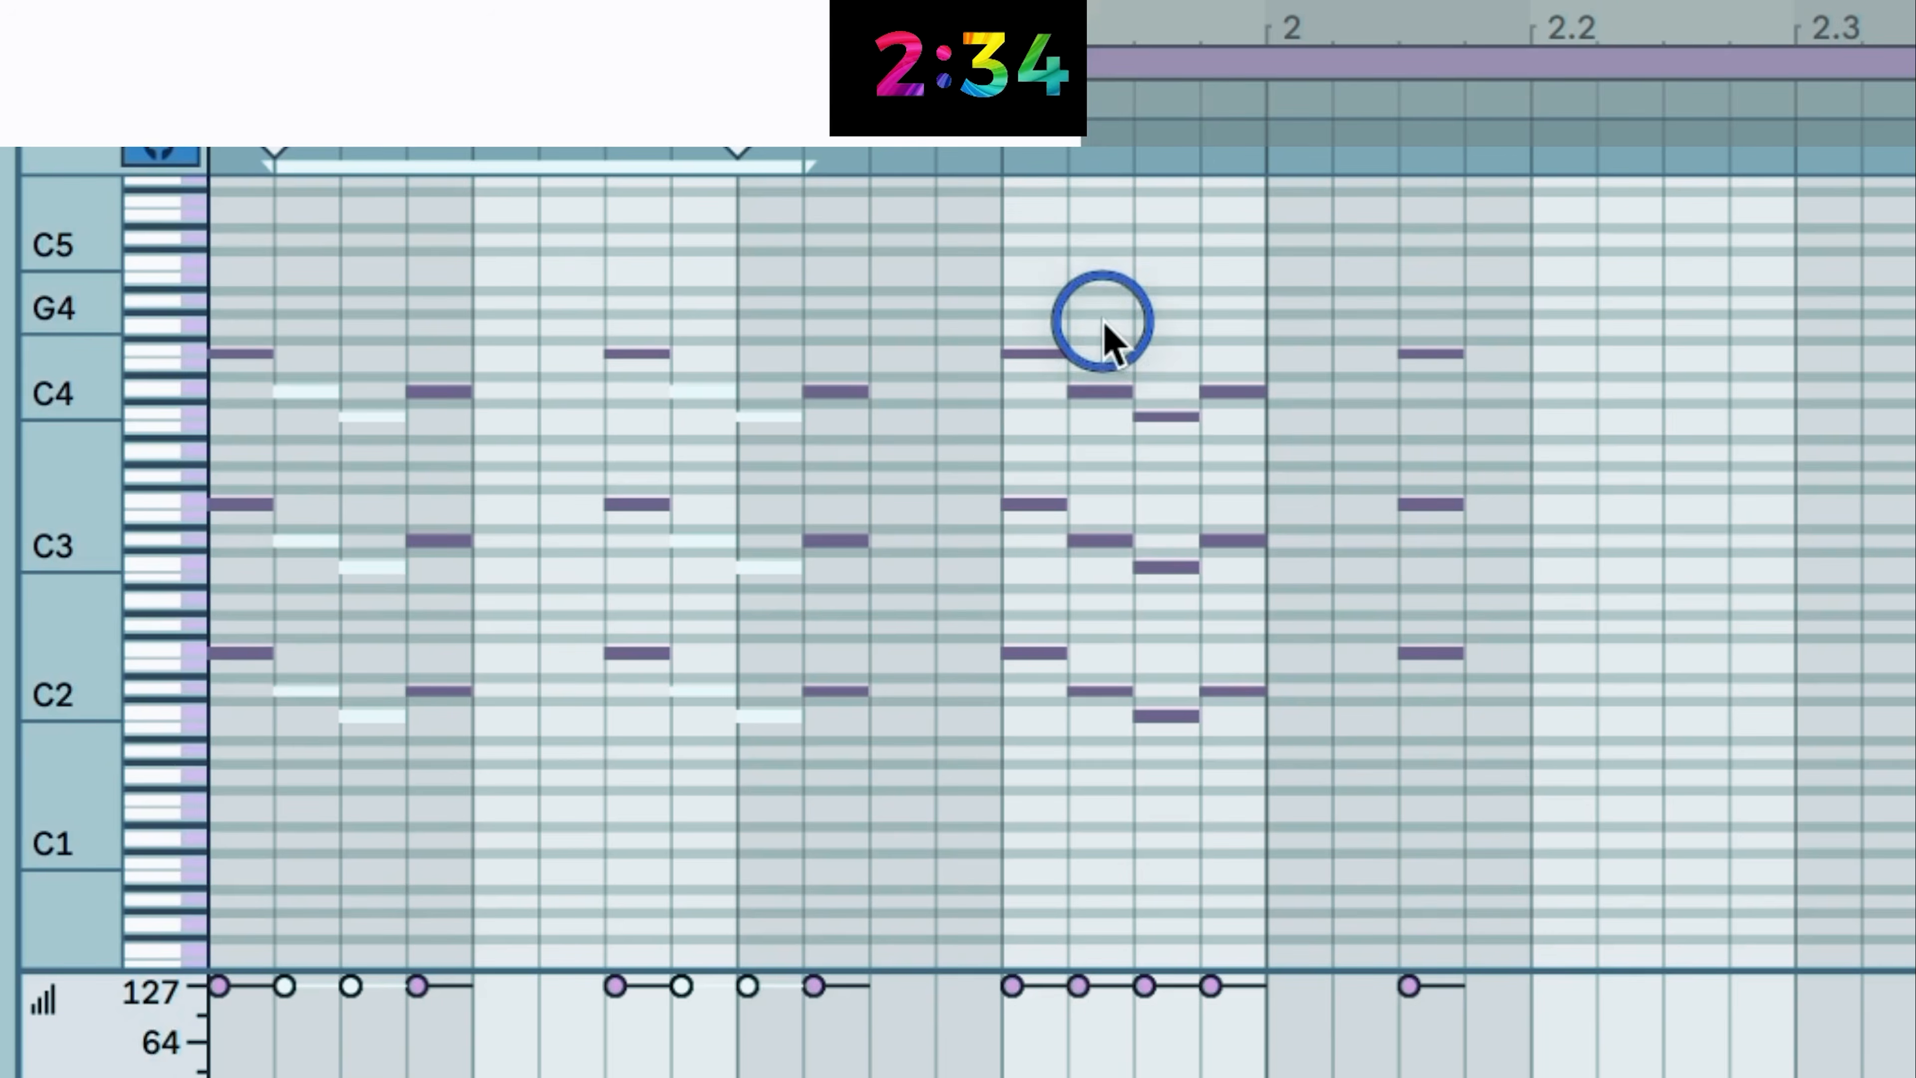
drag(1229, 613, 1255, 879)
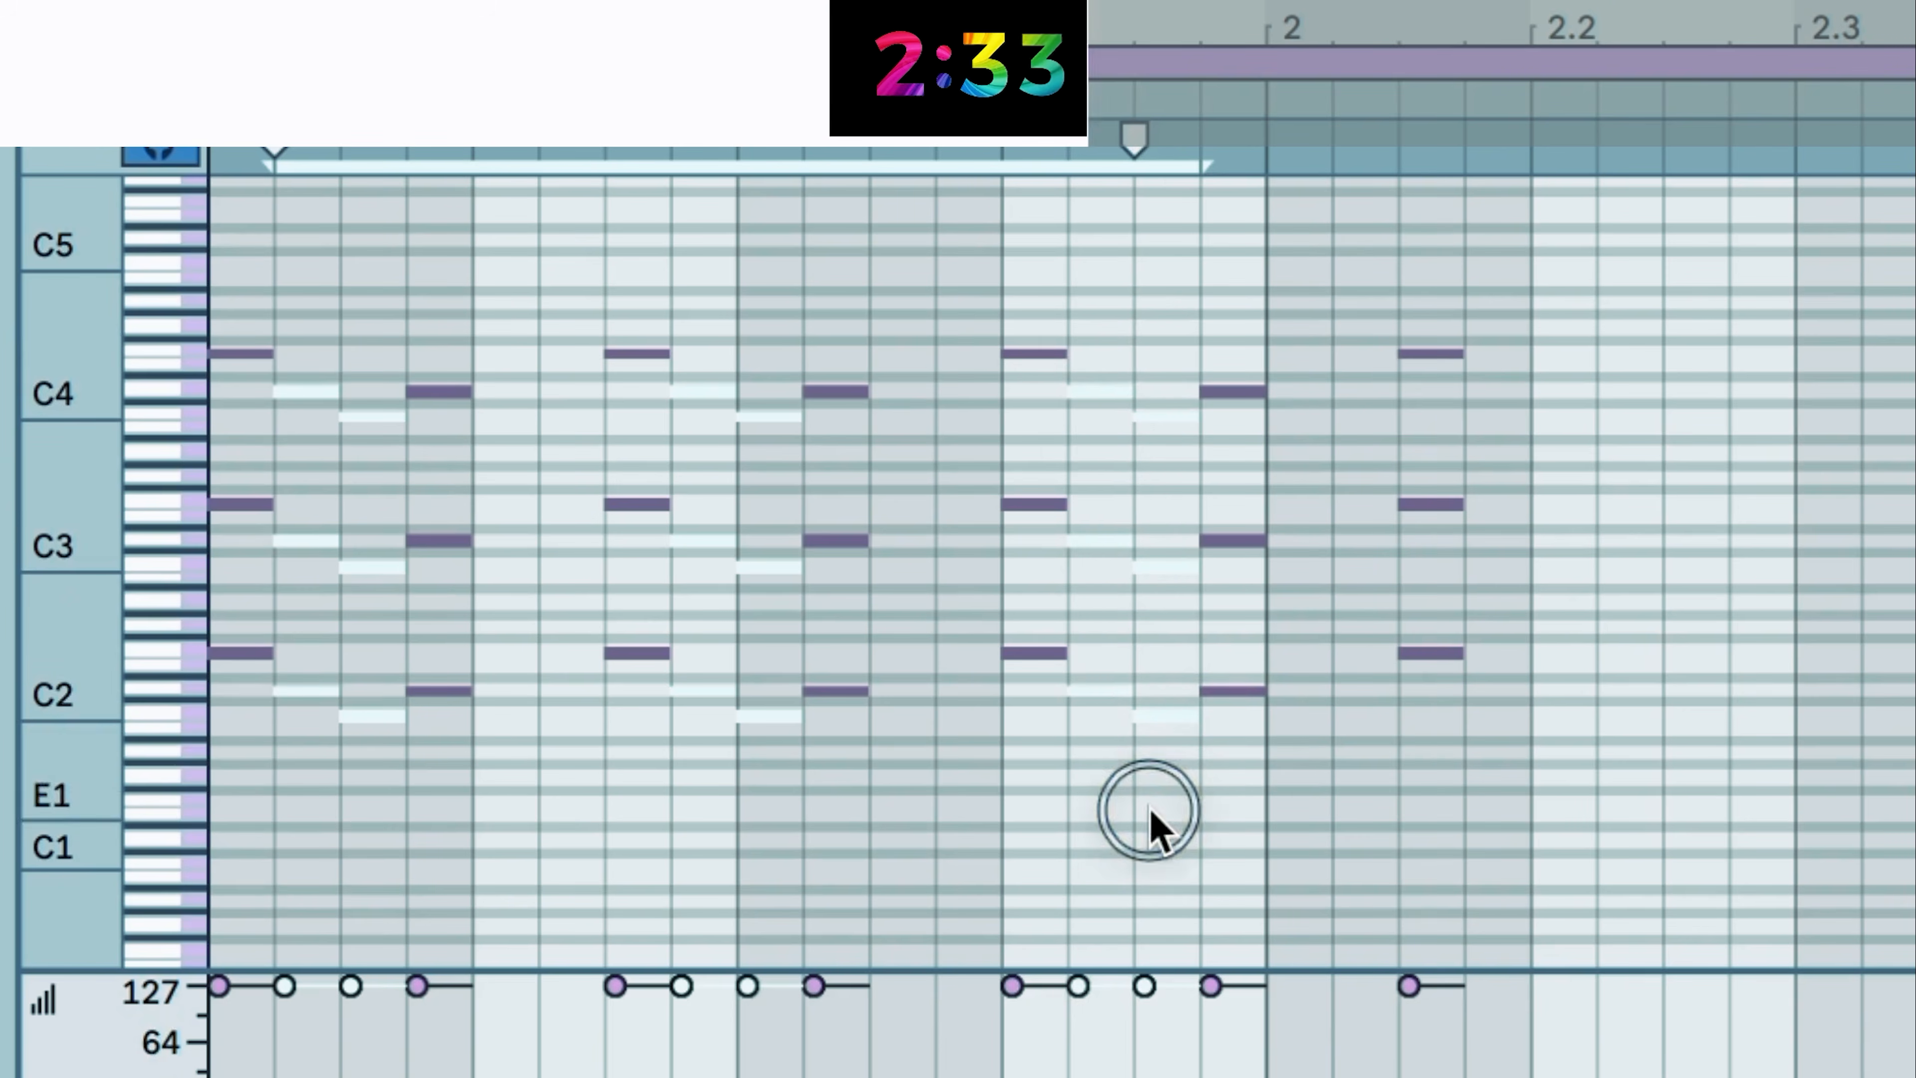
drag(283, 985, 291, 1014)
key(space)
key(space)
key(space)
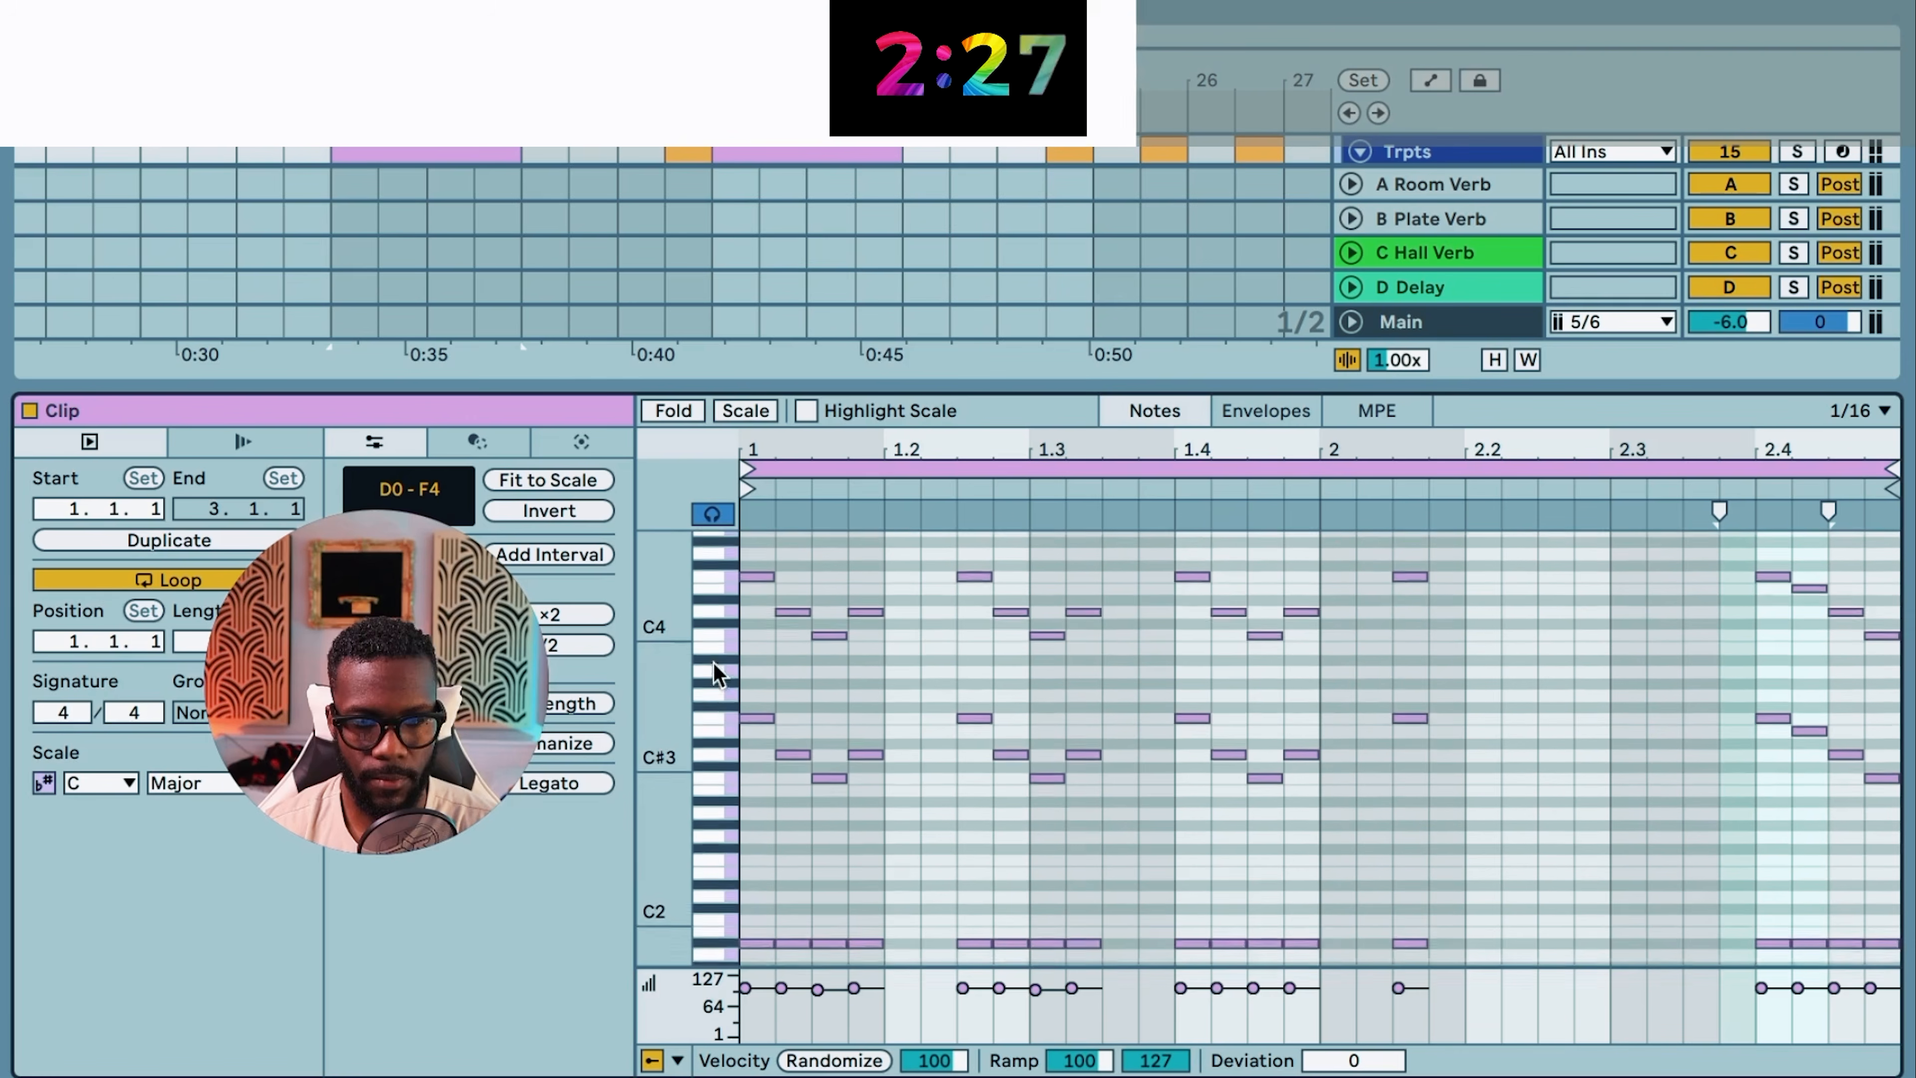
Step: Select the repeated notes in the orange horn clip and adjust the start value of their velocity ramp
scroll(713, 661, up, 1)
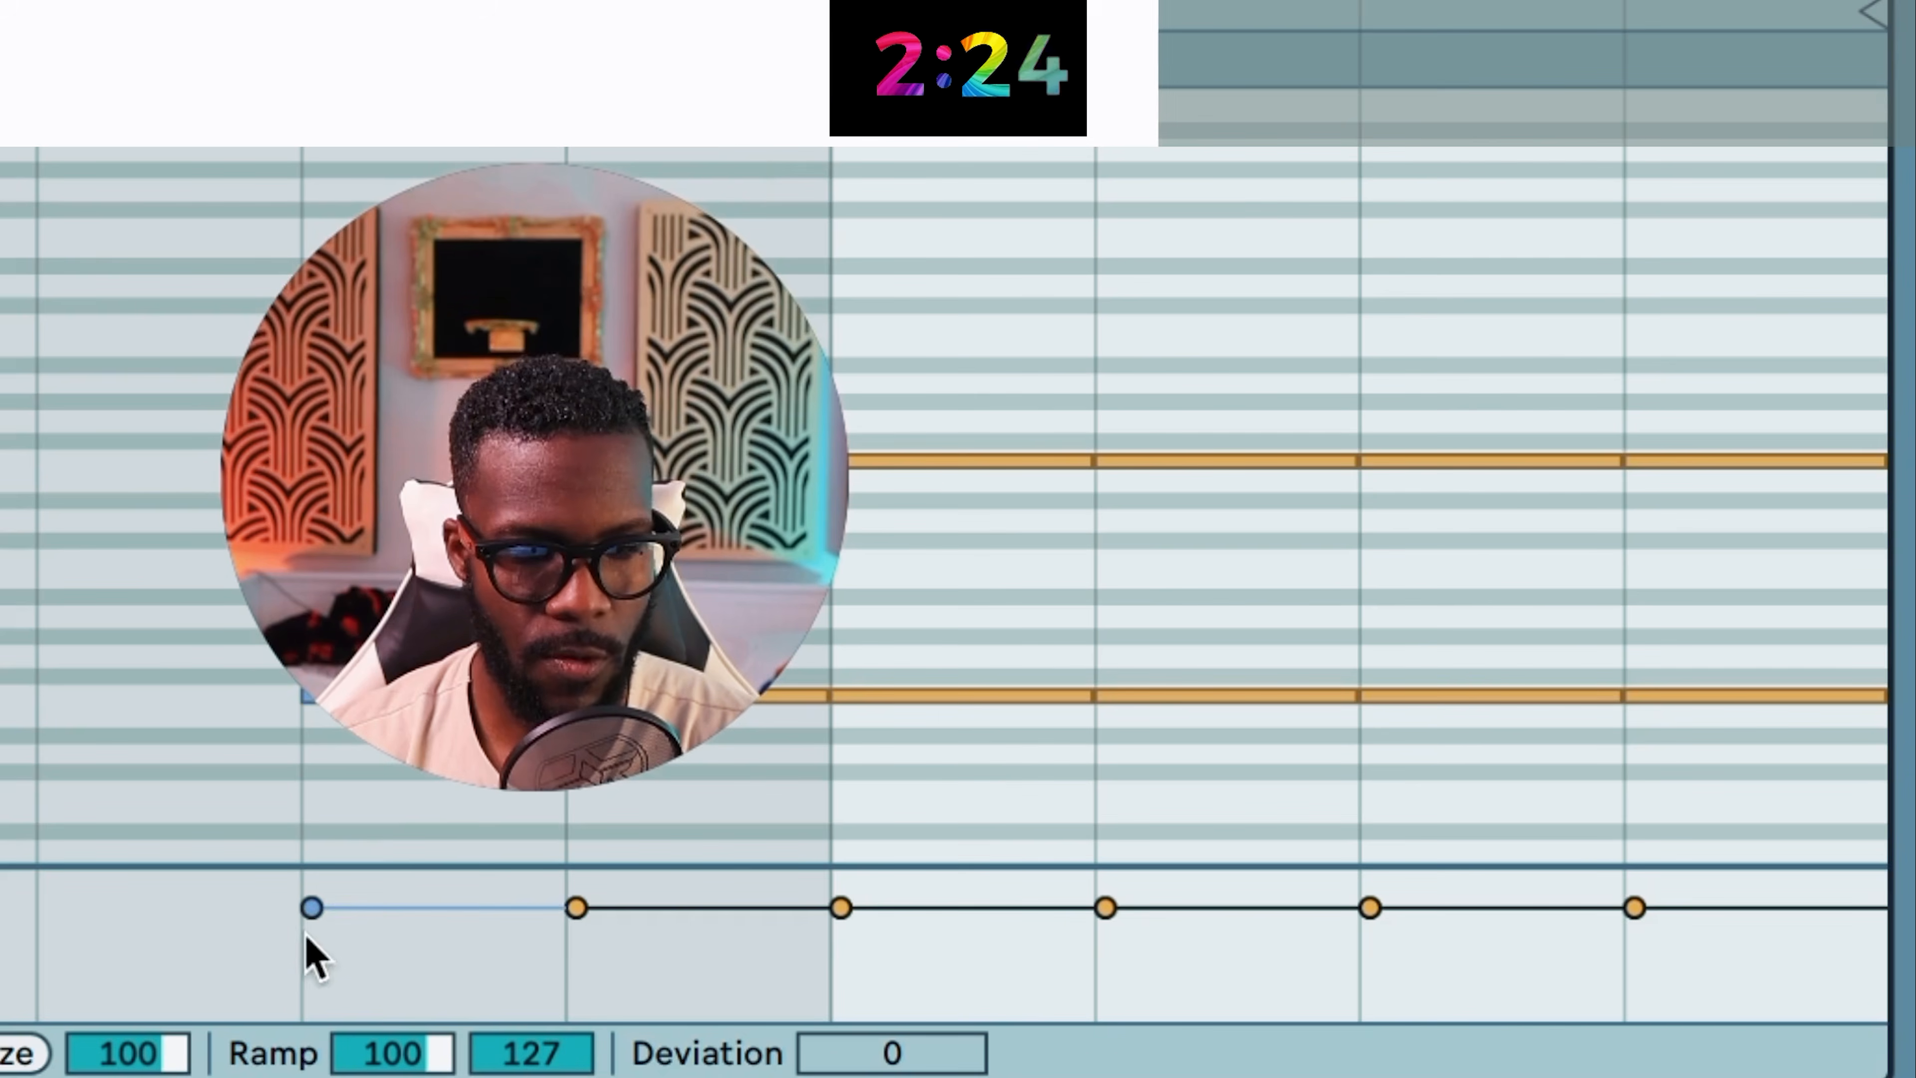
drag(289, 973, 1840, 567)
drag(1840, 568, 1840, 567)
drag(392, 1053, 386, 1048)
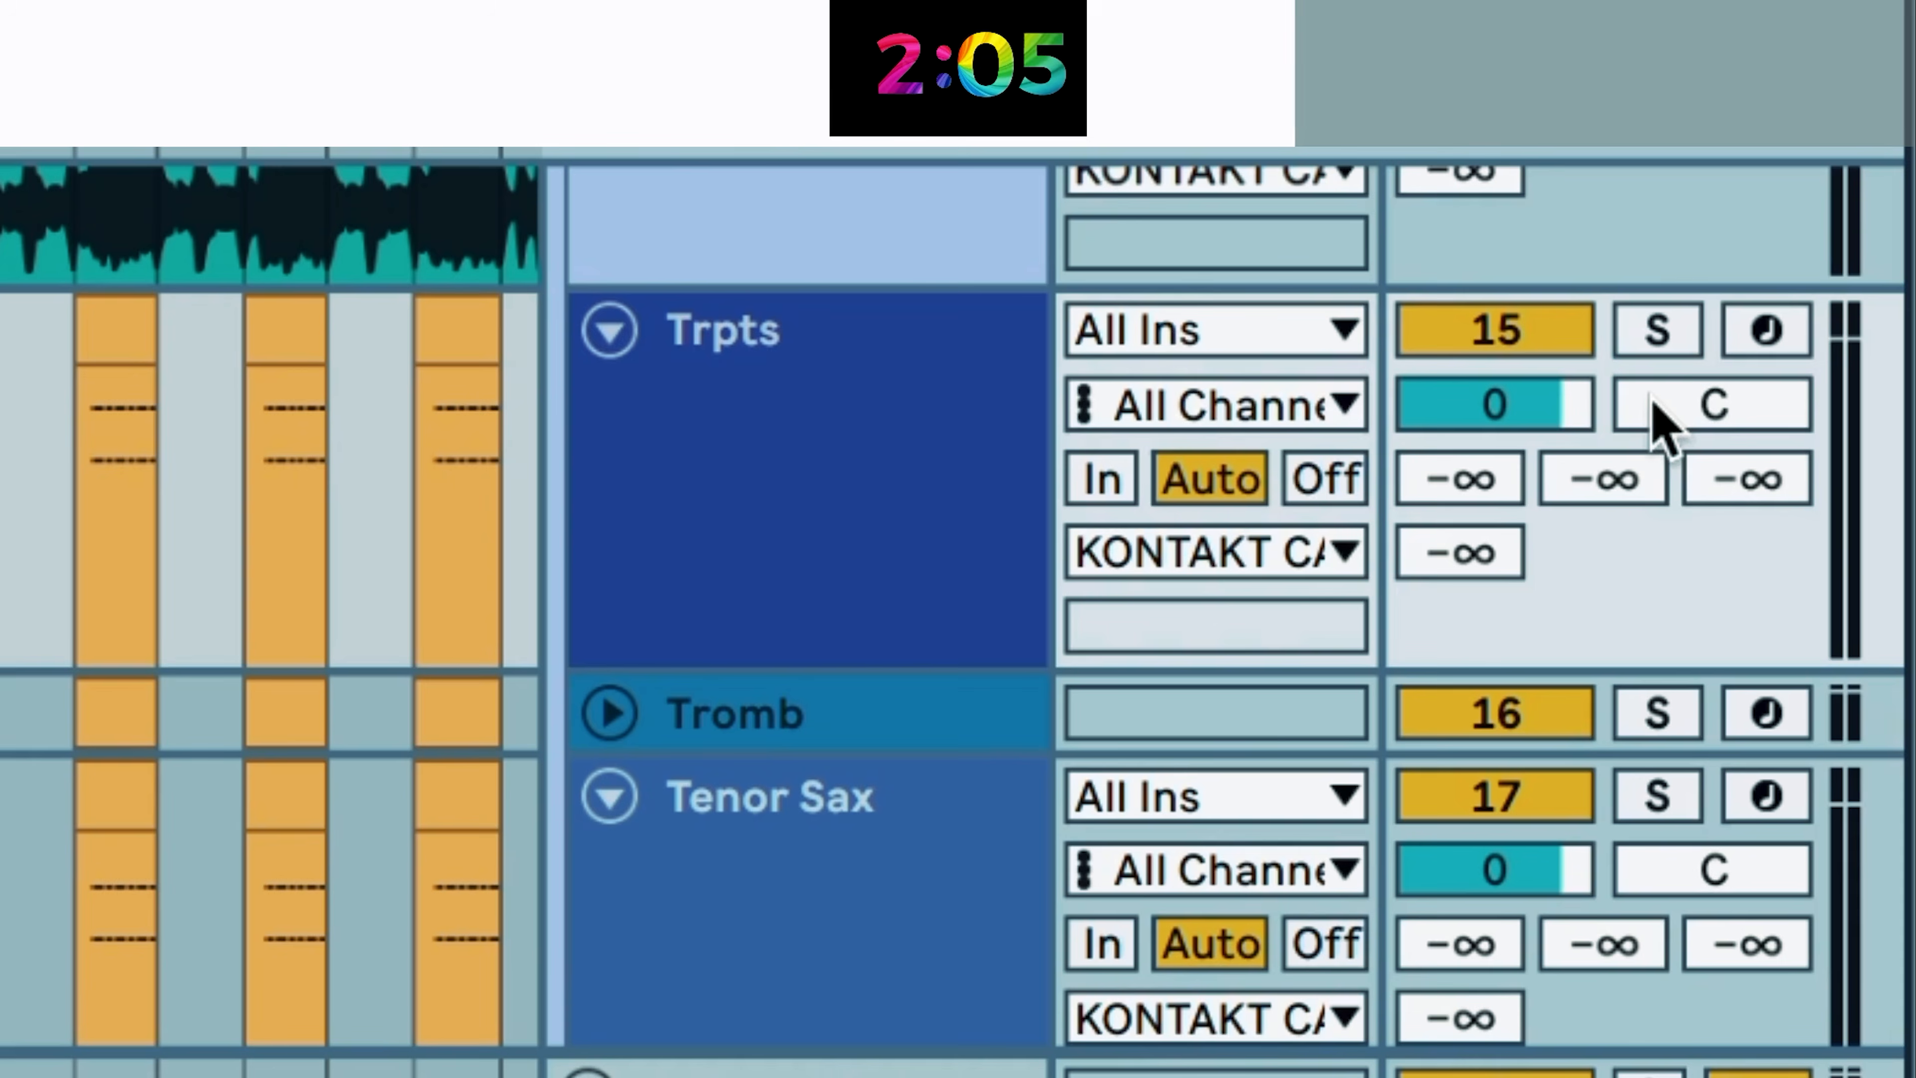
Step: Pan the Trpts track to 14R and the Tromb track to 19L
drag(1794, 232, 1794, 228)
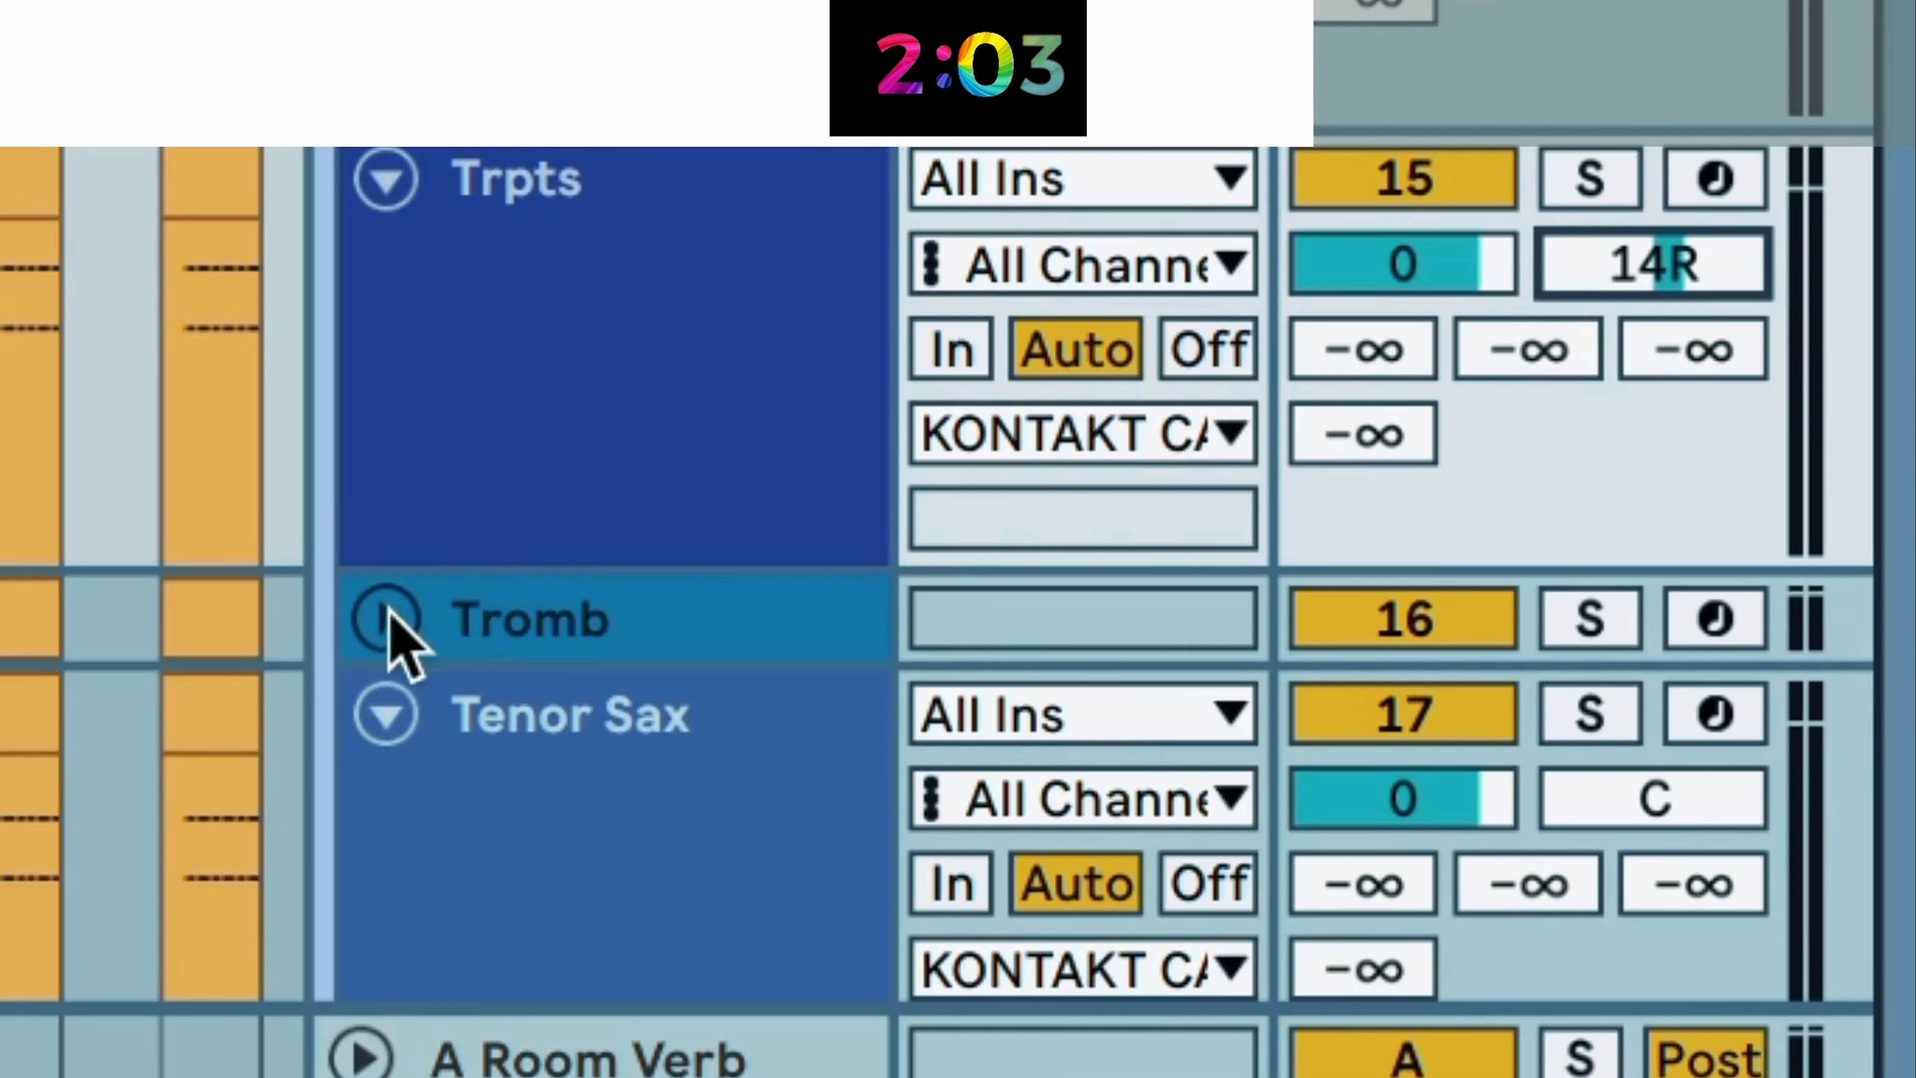
click(610, 713)
drag(1640, 698, 1638, 710)
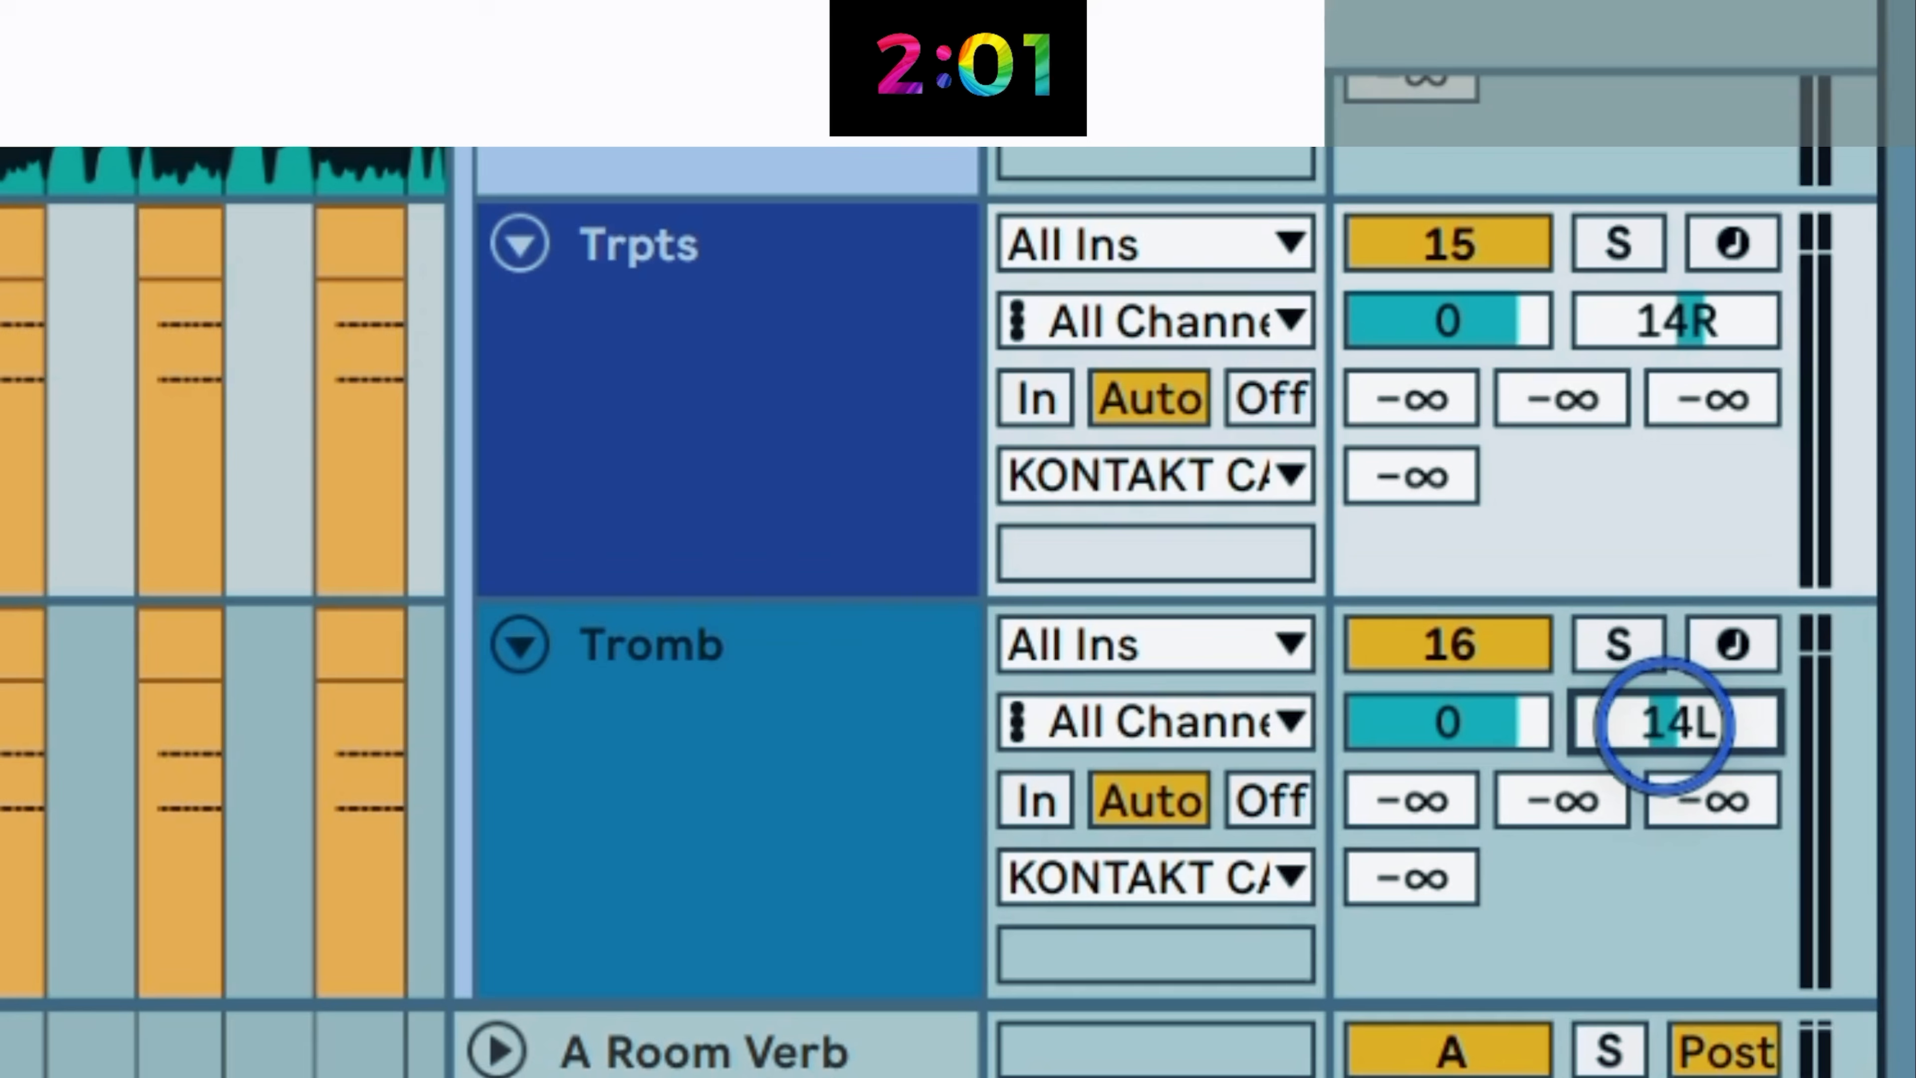
scroll(1663, 715, down, 5)
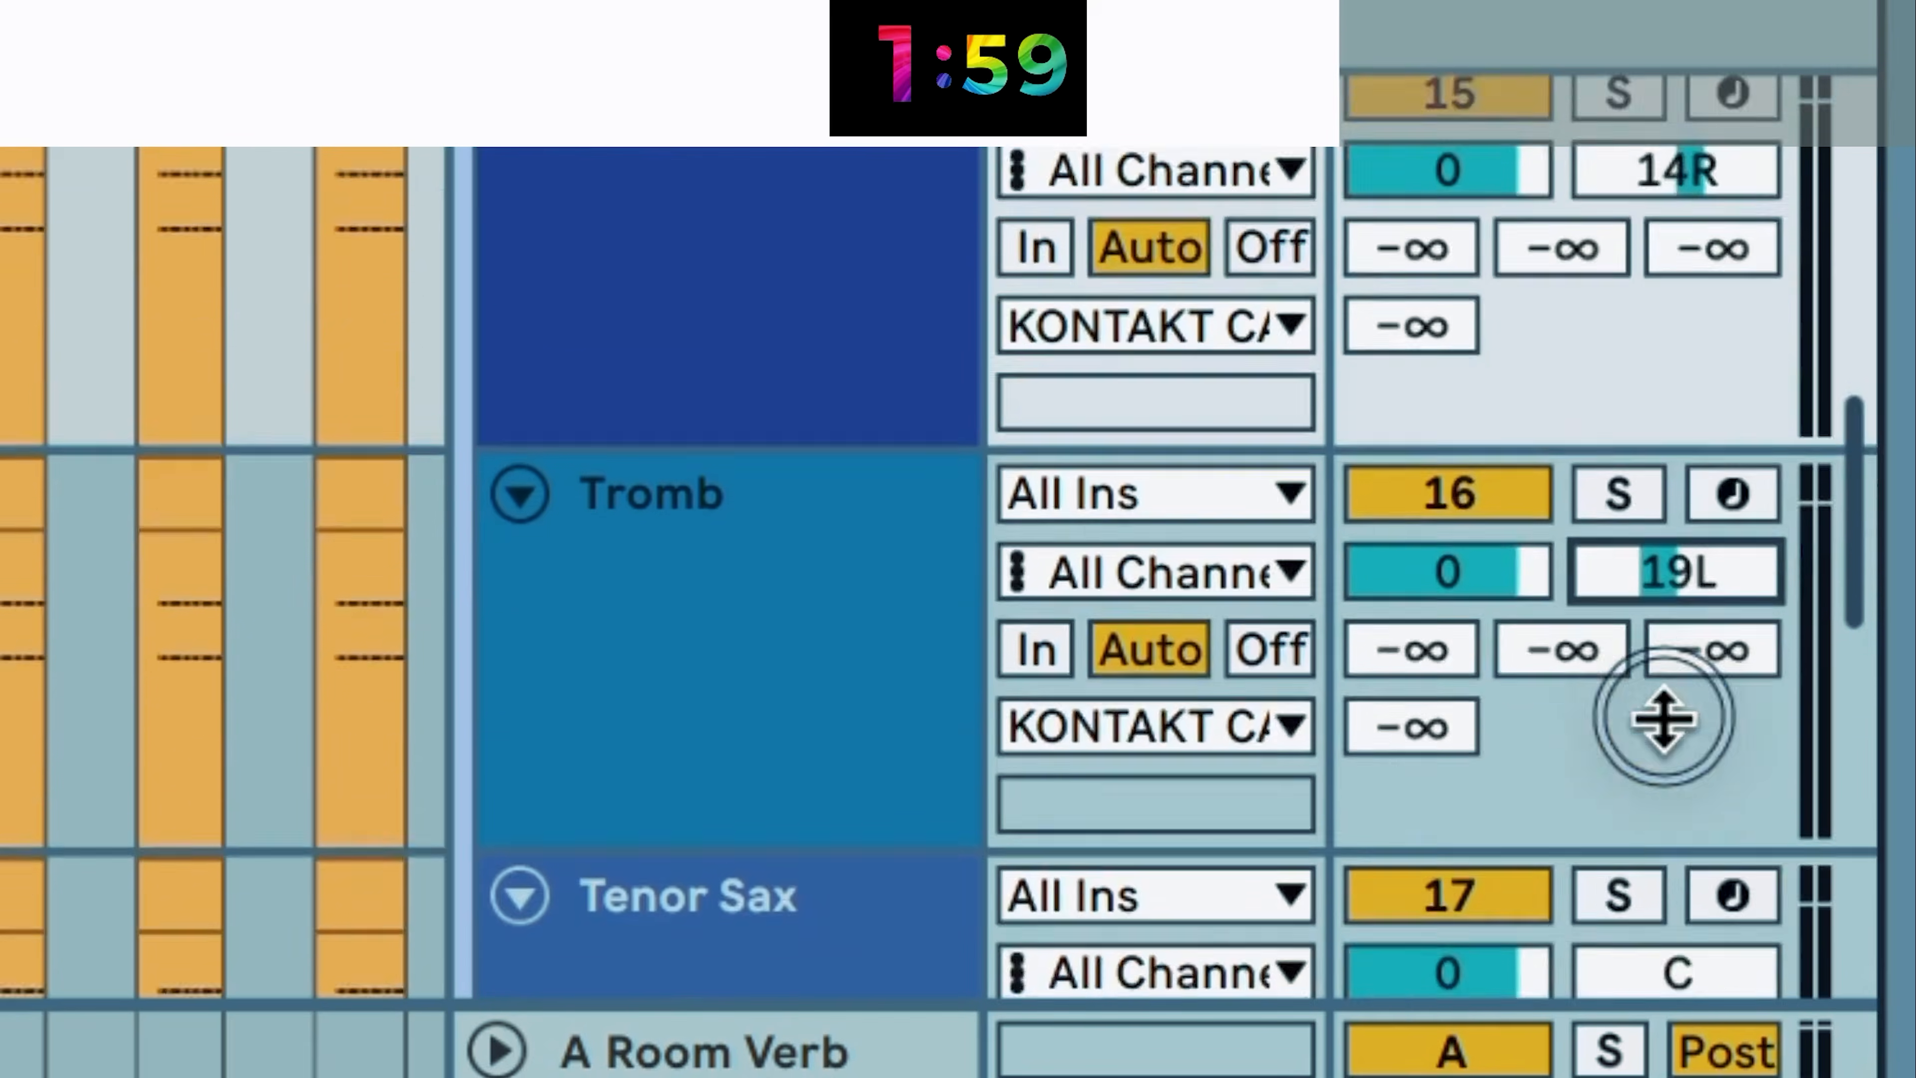
drag(1663, 717, 1658, 733)
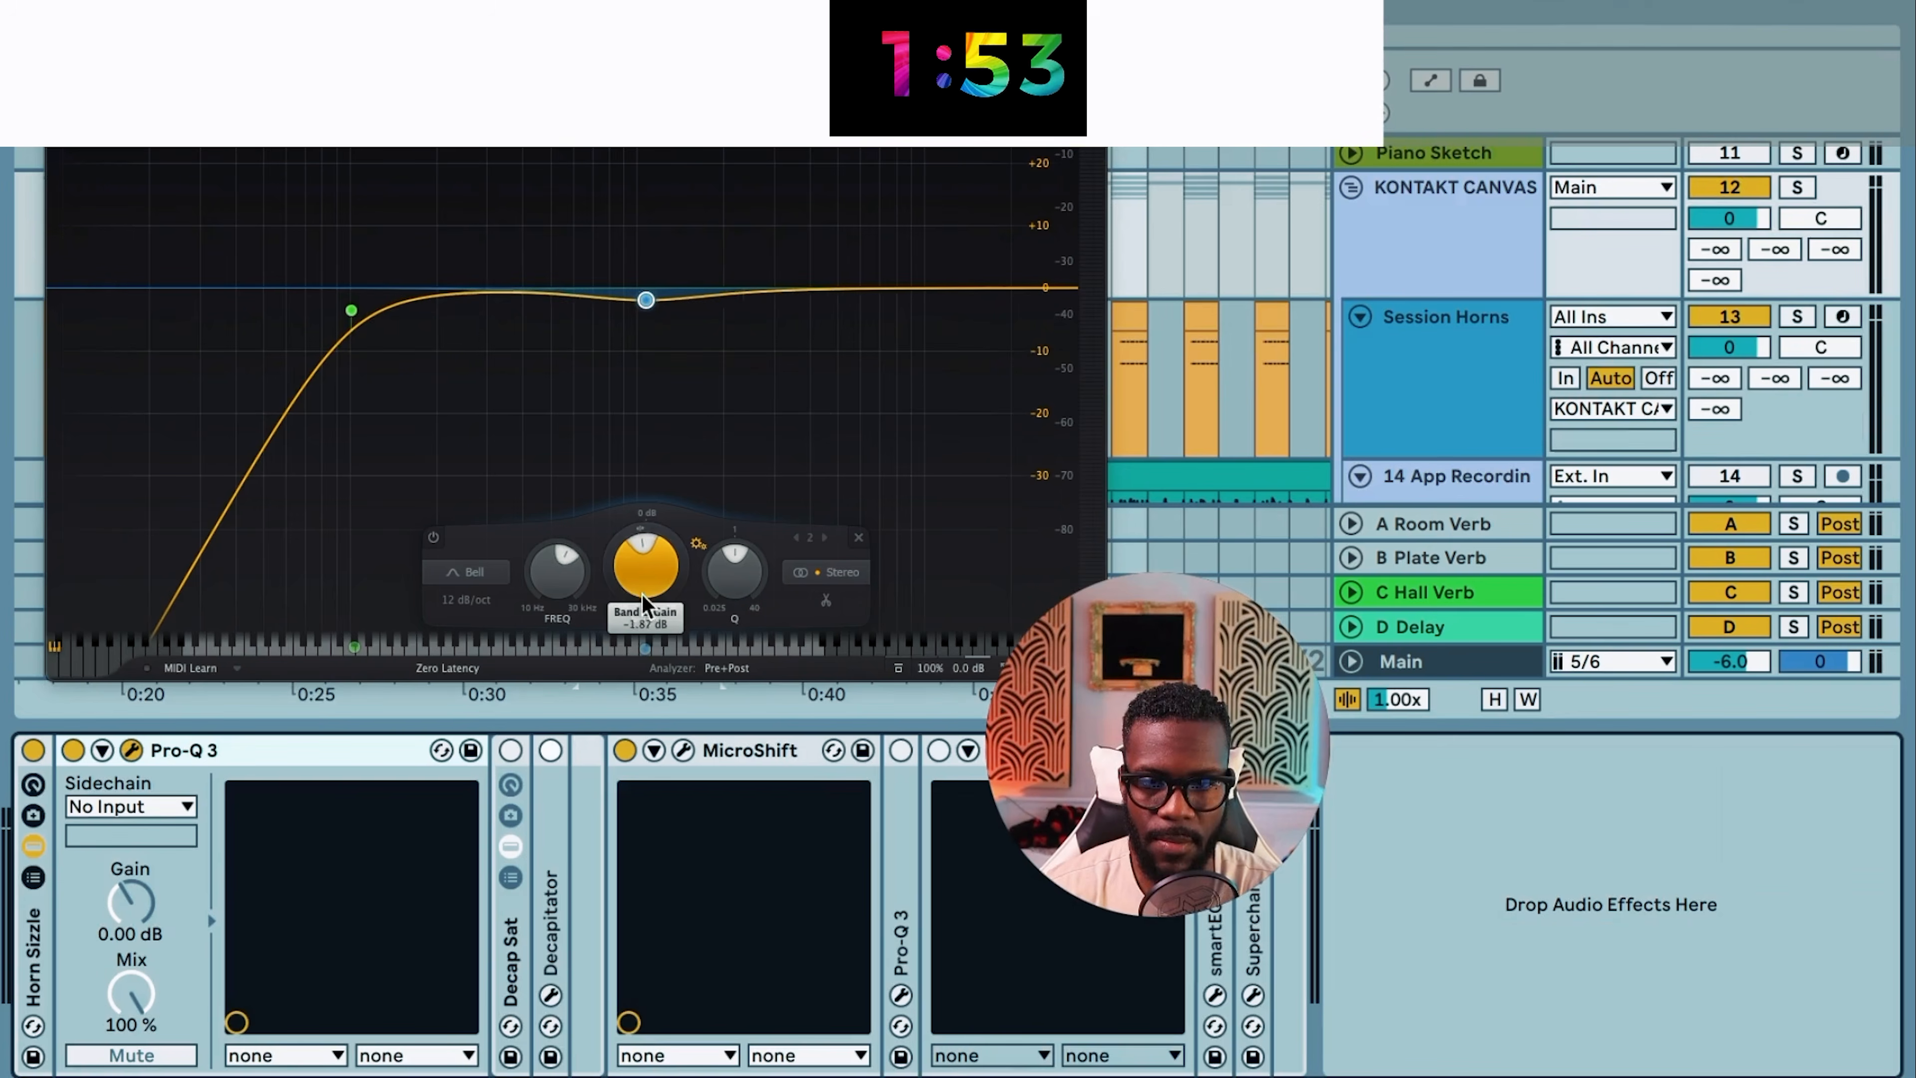
Step: Move the low-cut band of the first Pro-Q 3 on the KONTAKT CANVAS group slightly higher in frequency
drag(352, 311, 371, 343)
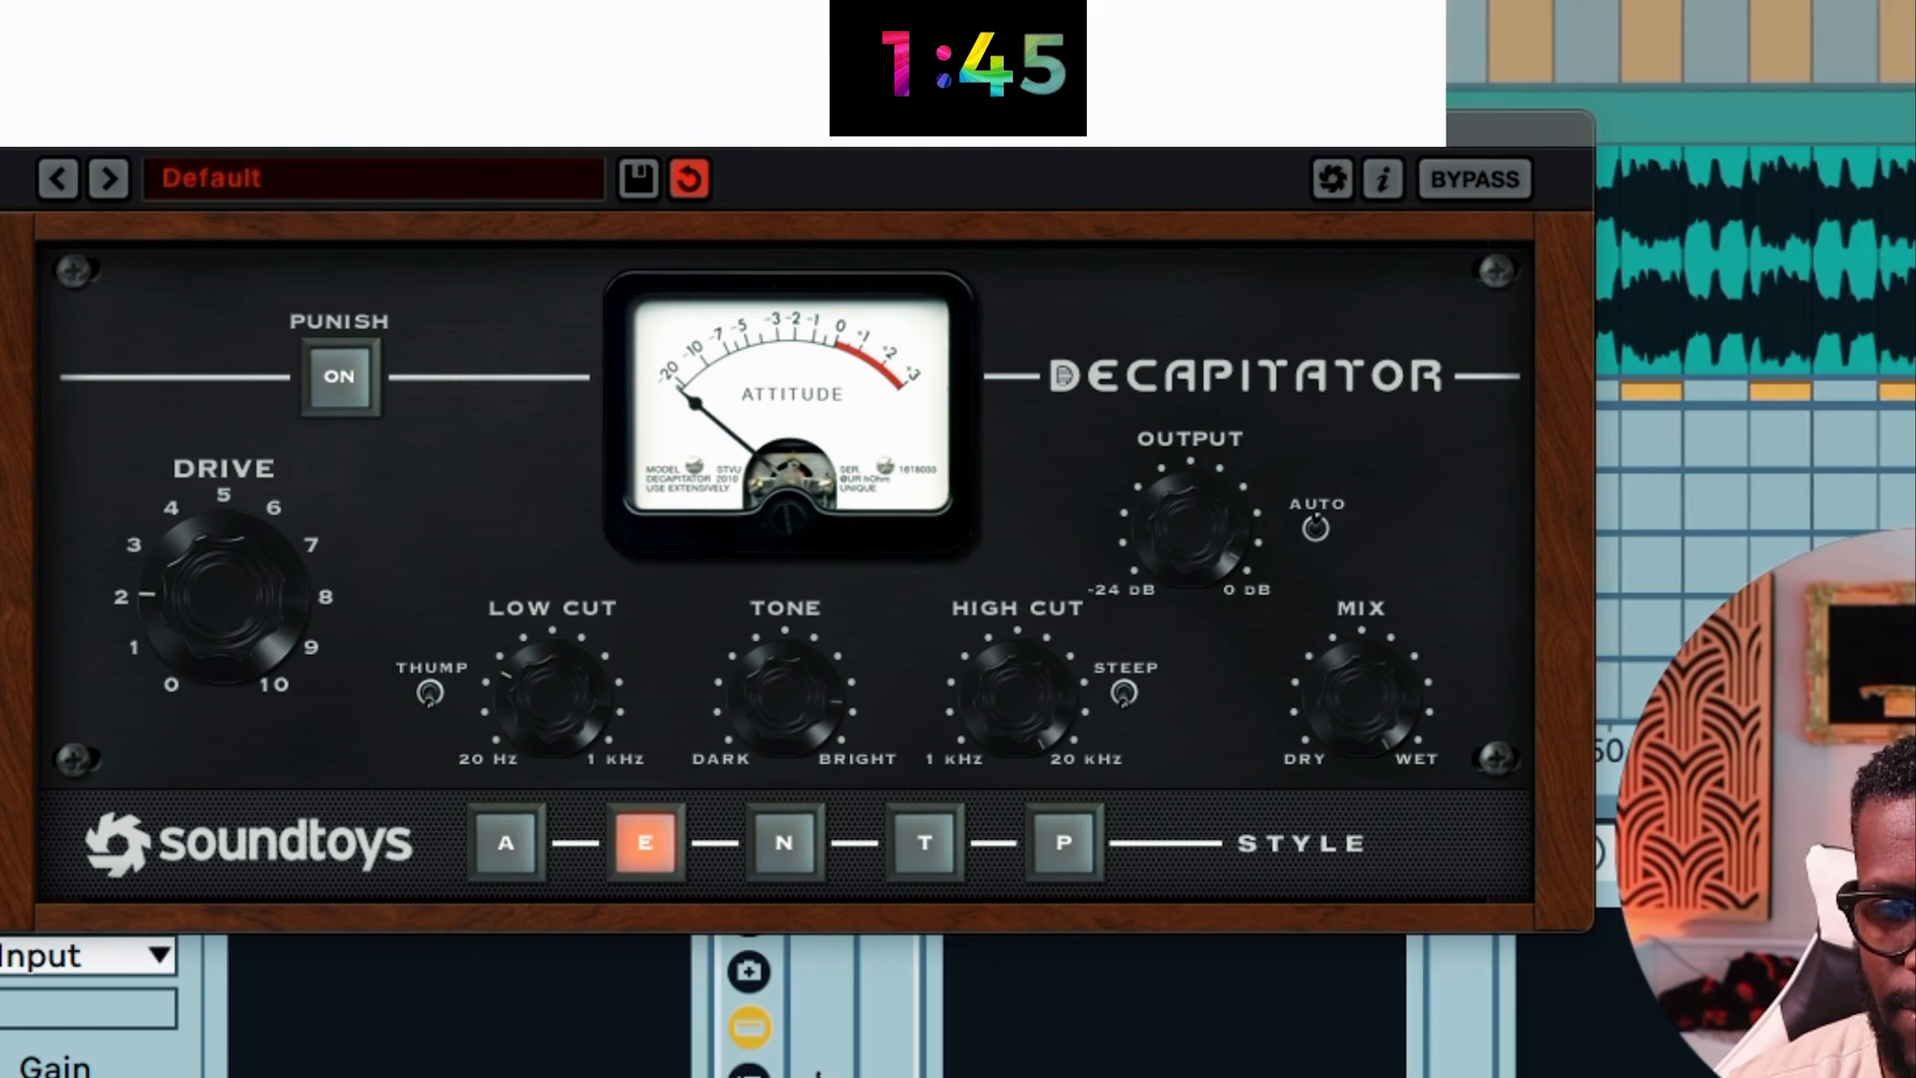
scroll(1756, 227, up, 3)
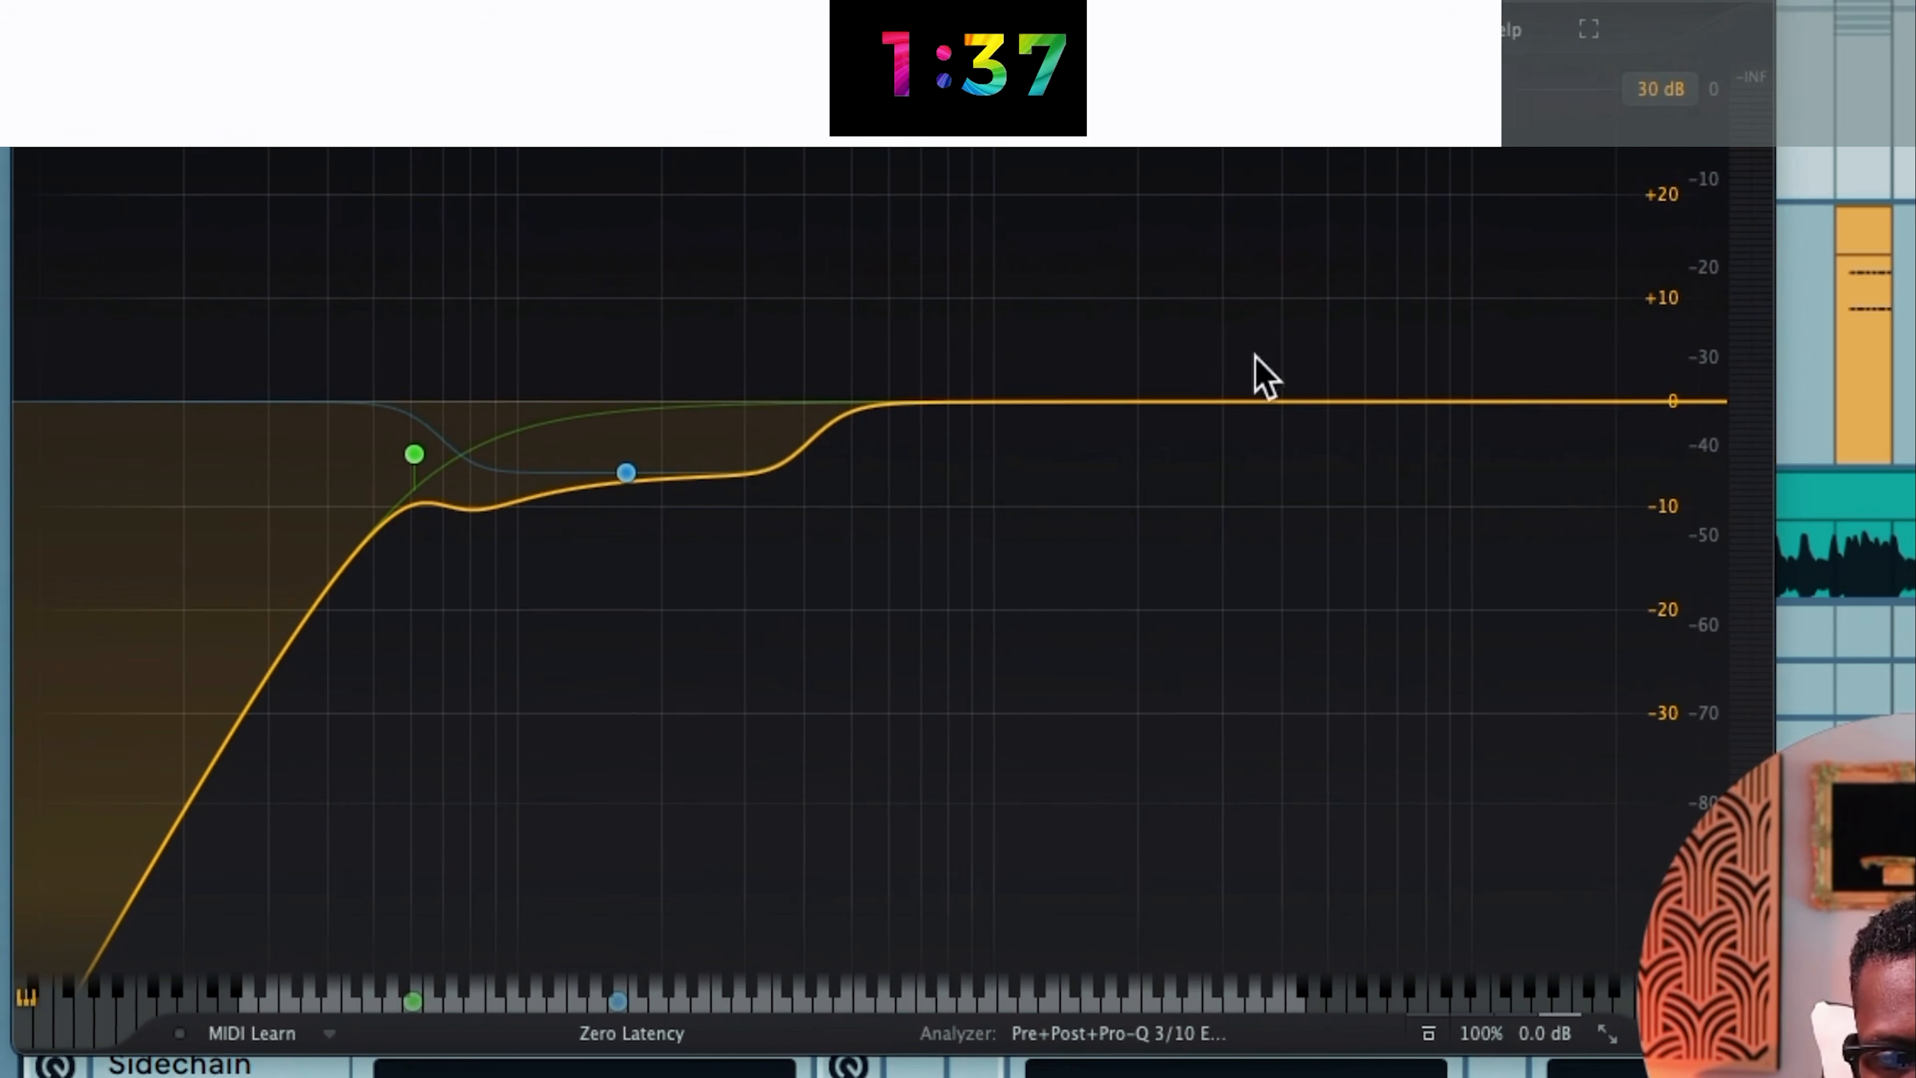
Step: Shape slight high-frequency dips in the second Pro-Q 3 of the horn chain and play the section
drag(1591, 400, 1548, 411)
click(1612, 467)
drag(1297, 402, 1299, 423)
key(space)
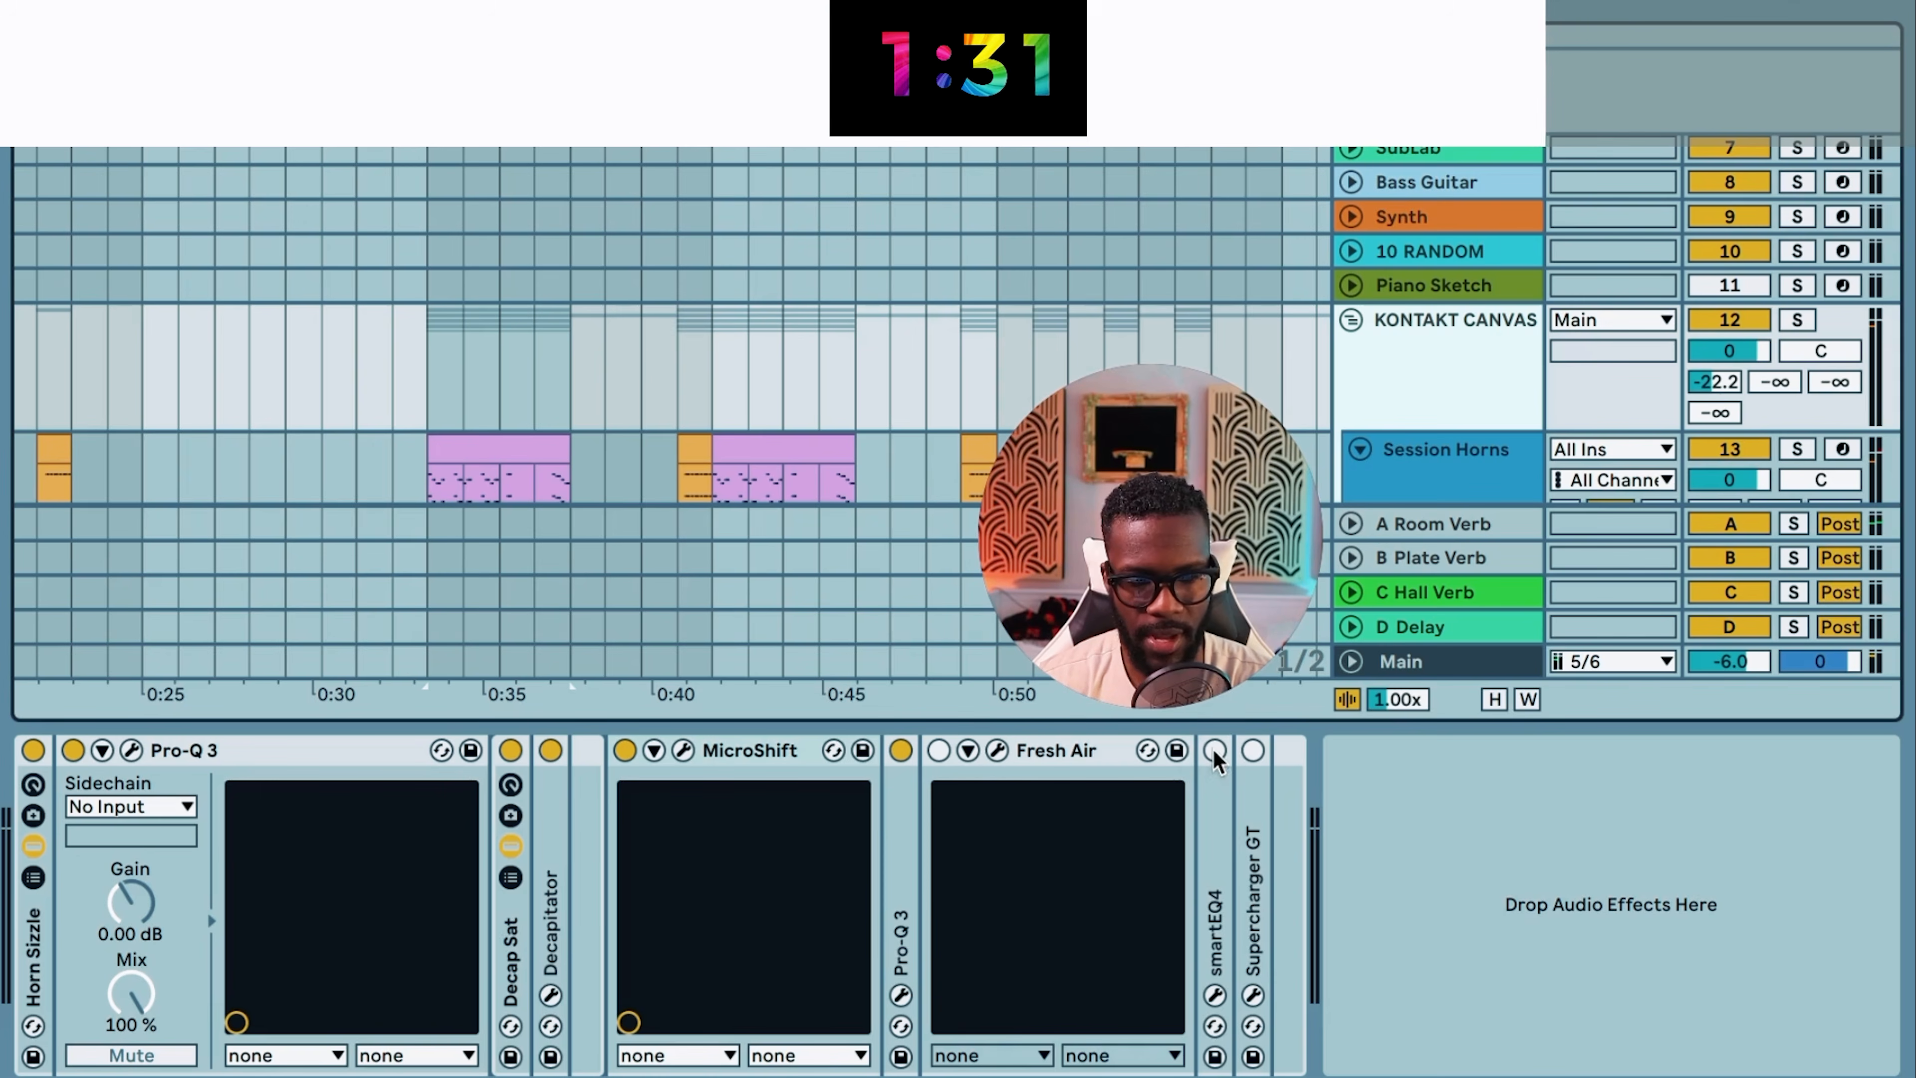
Step: Turn on the Fresh Air effect on the KONTAKT CANVAS group, open its window and play the horns through it
click(938, 749)
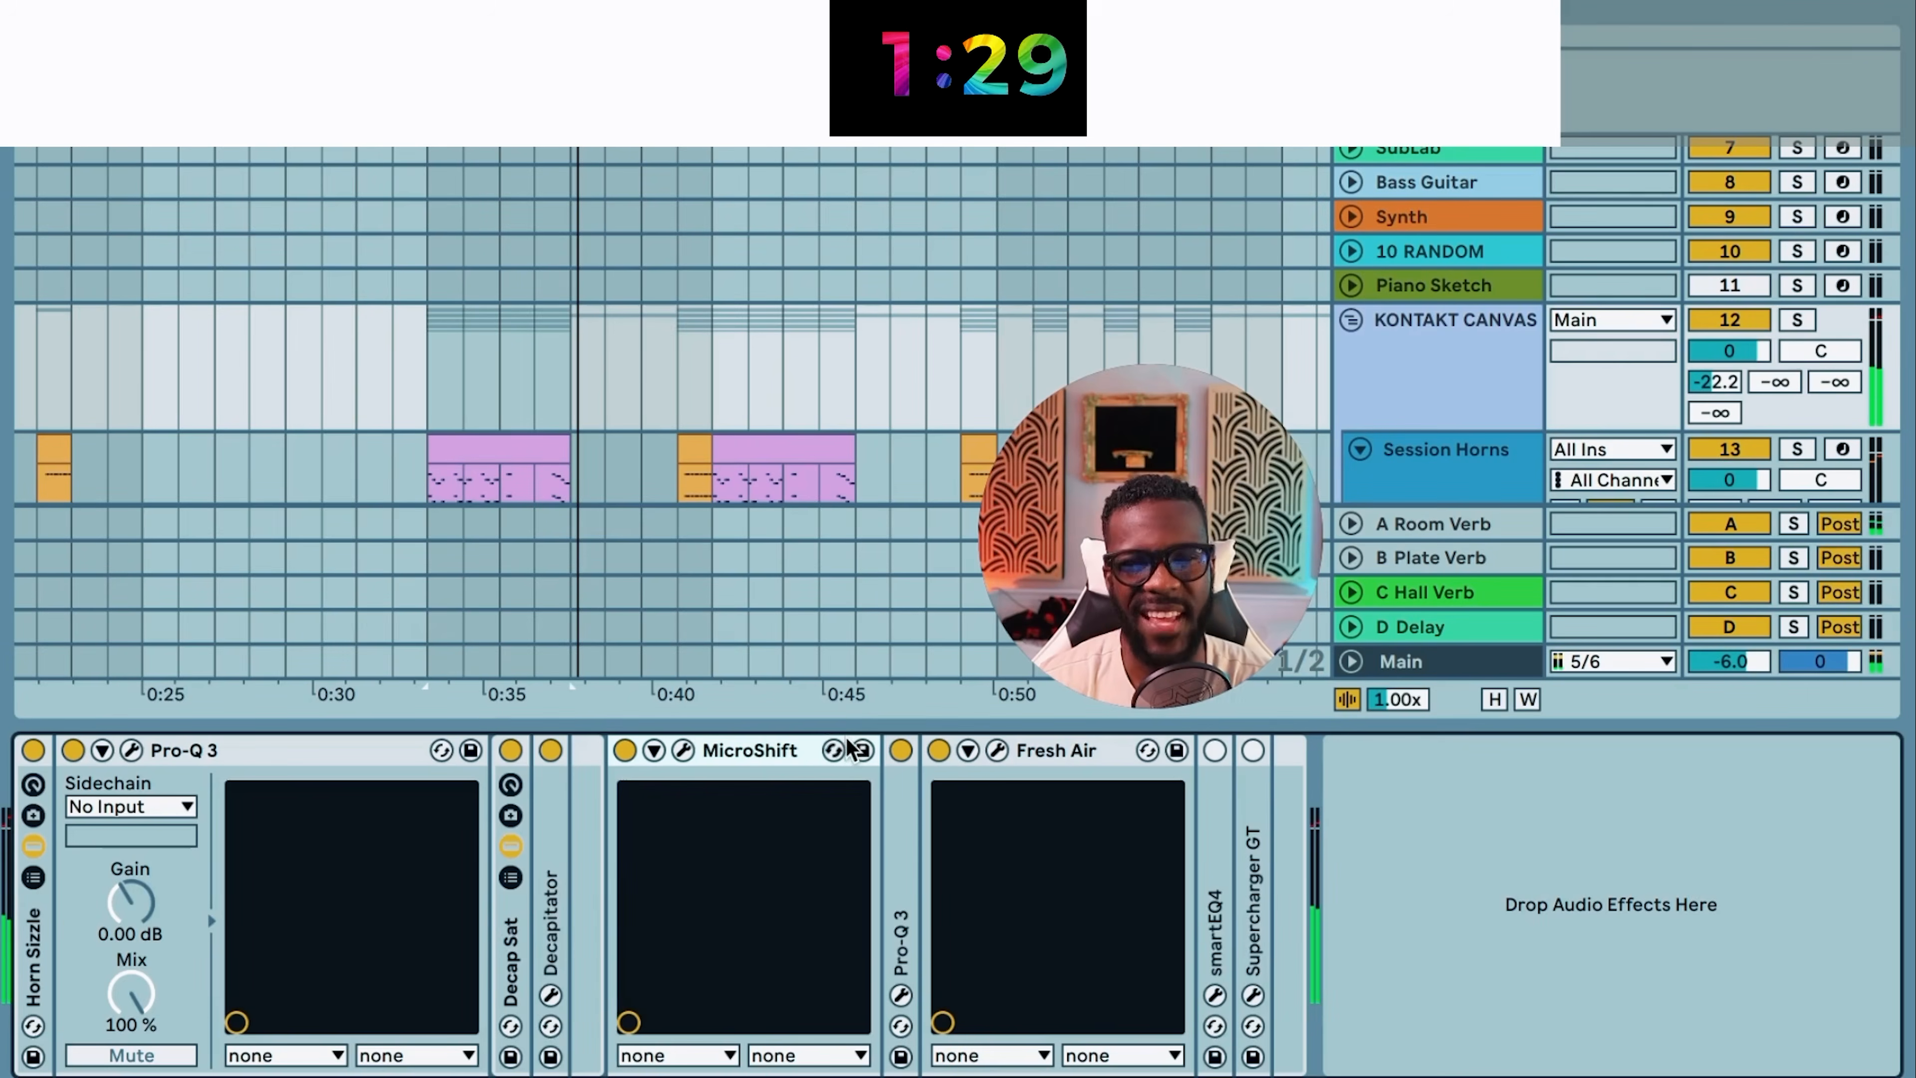
click(997, 749)
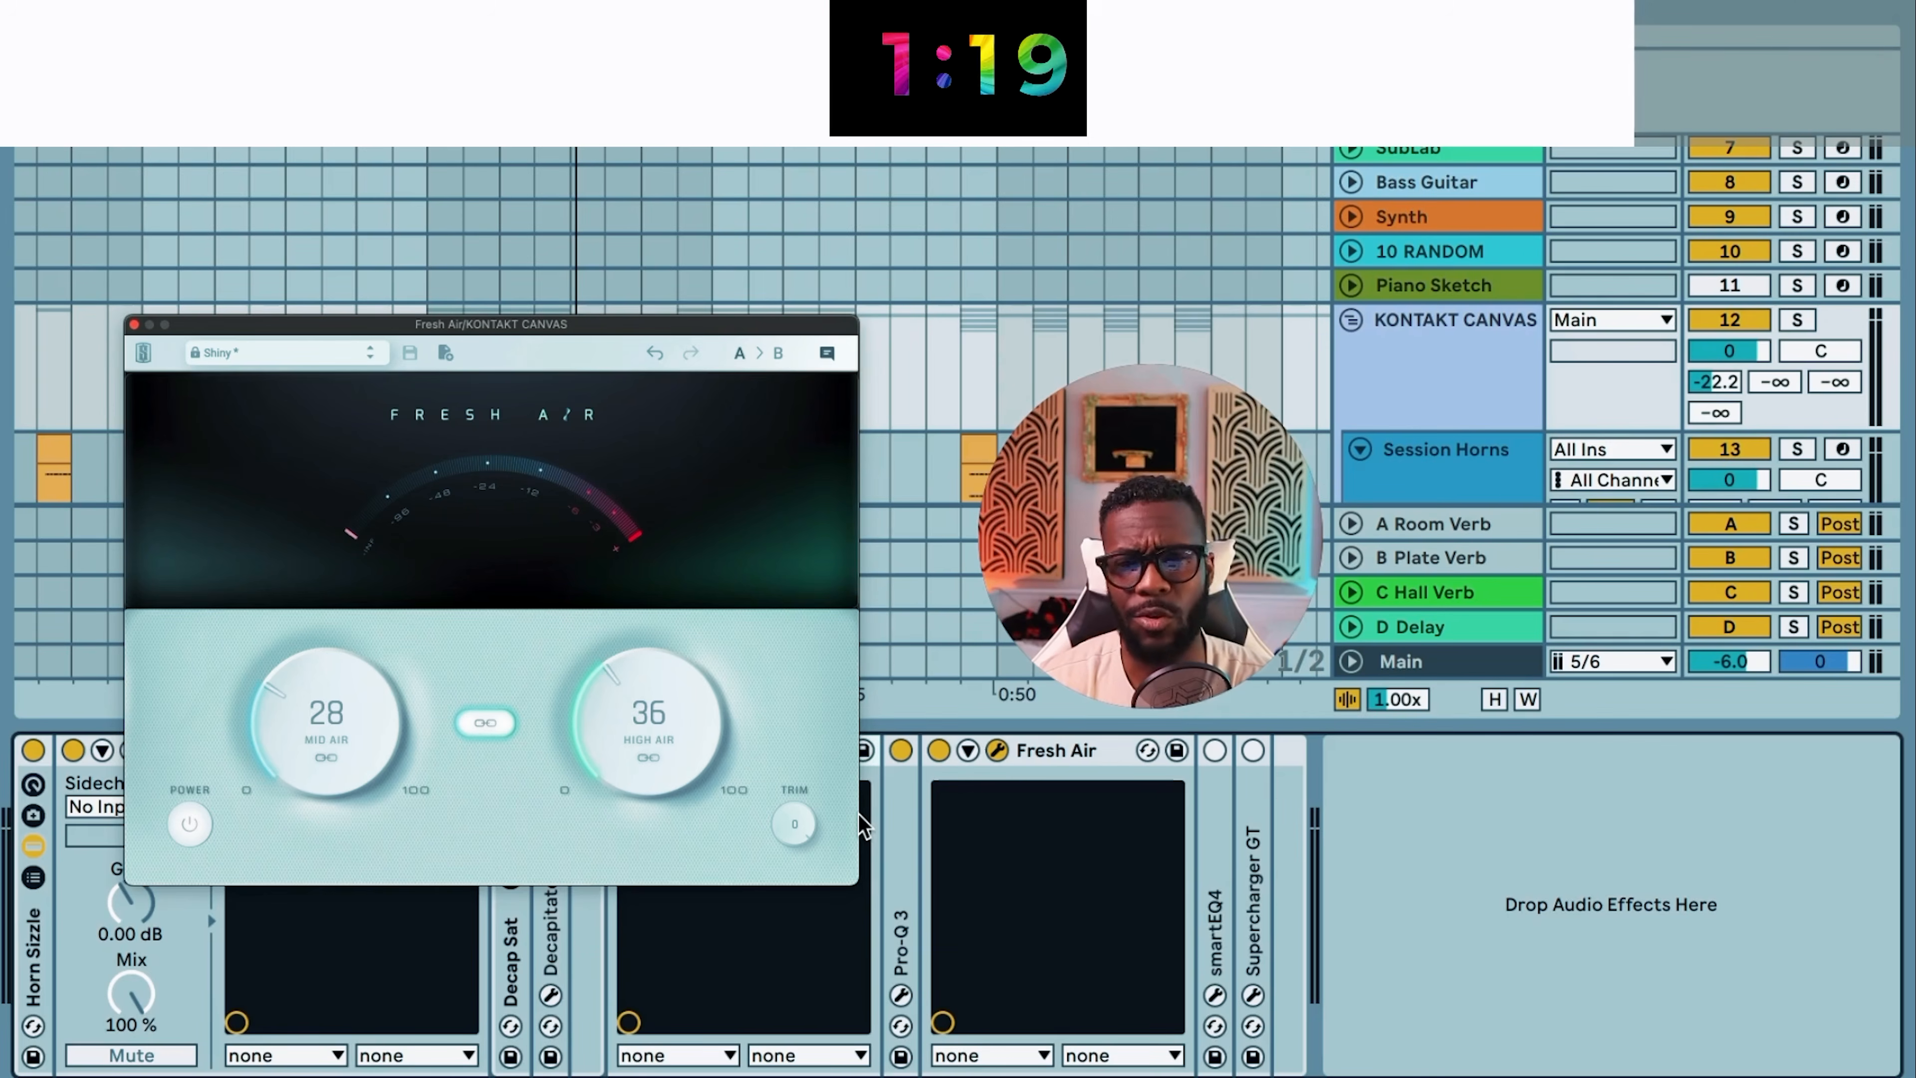
key(space)
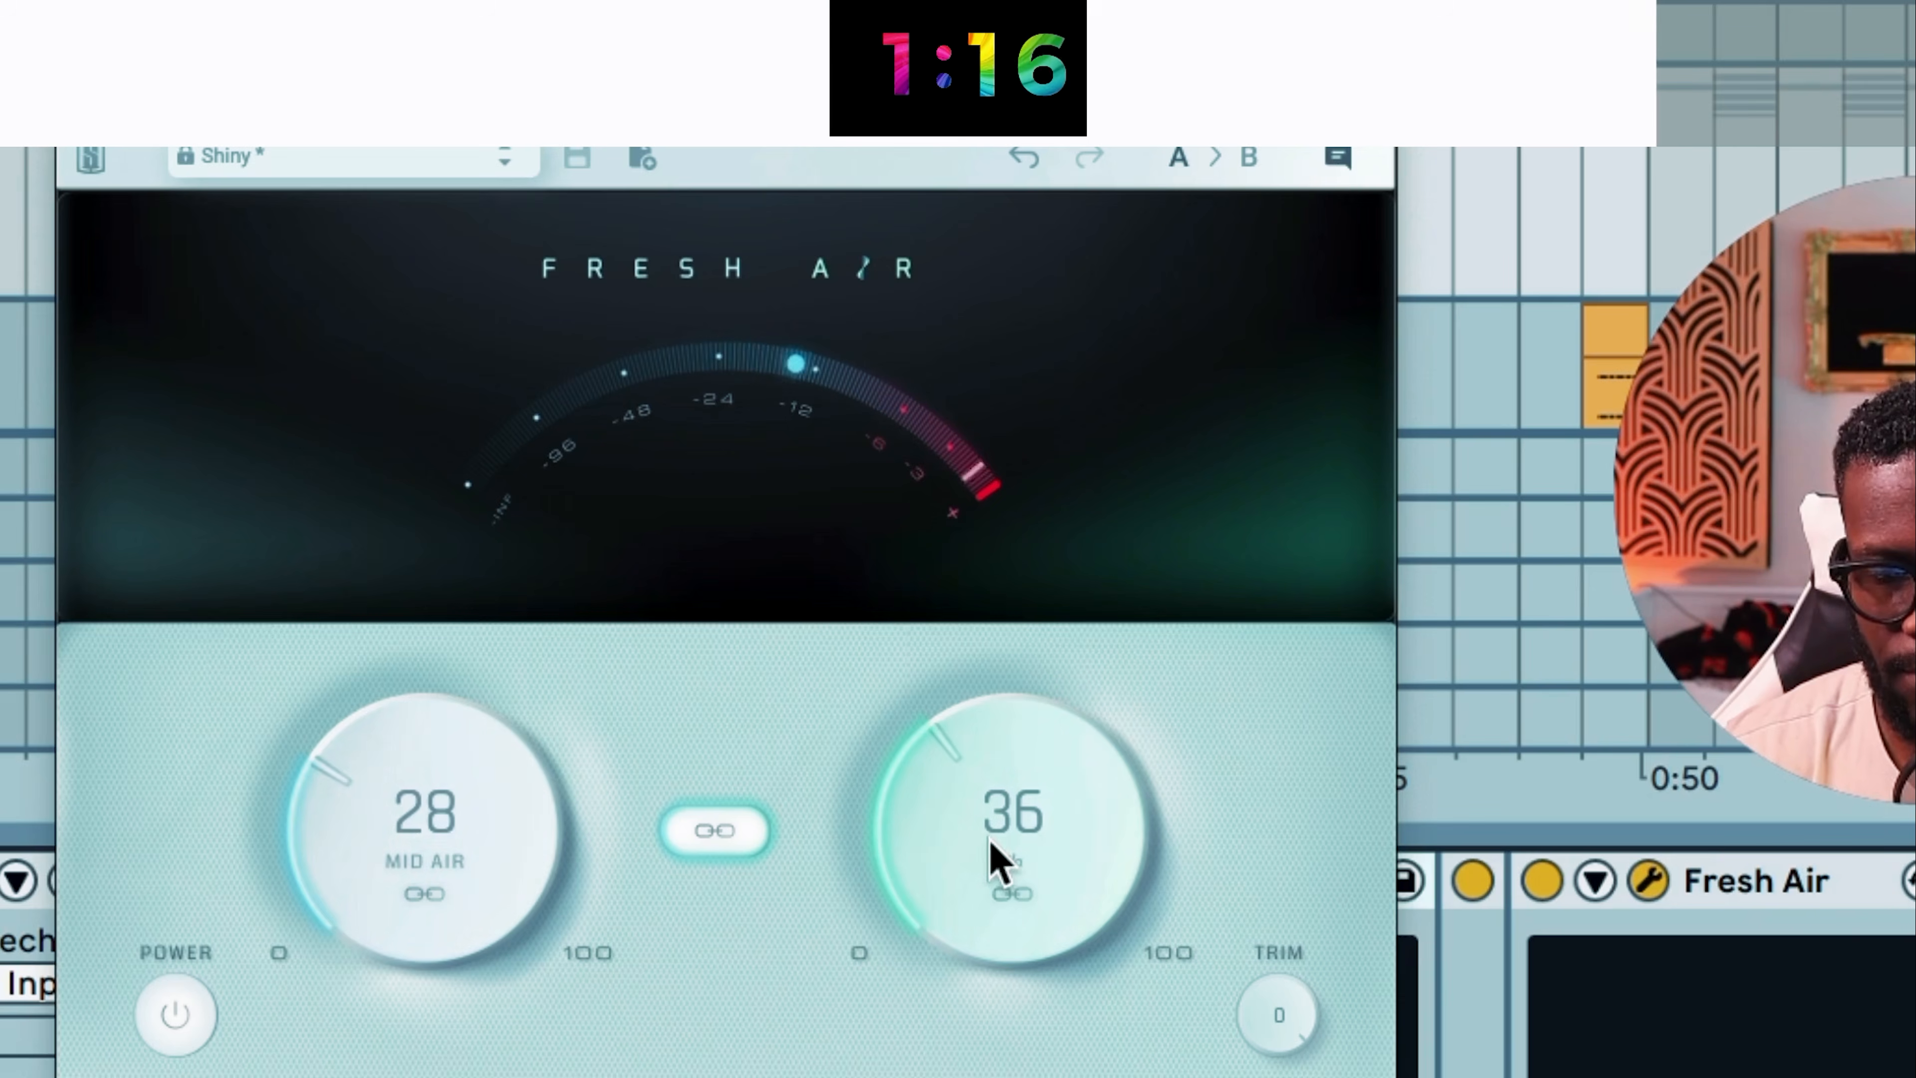
Step: Lower the linked Fresh Air amounts to Mid Air 20 and High Air 28, and readjust Mid Air by ear
drag(640, 734, 633, 750)
drag(983, 881, 979, 890)
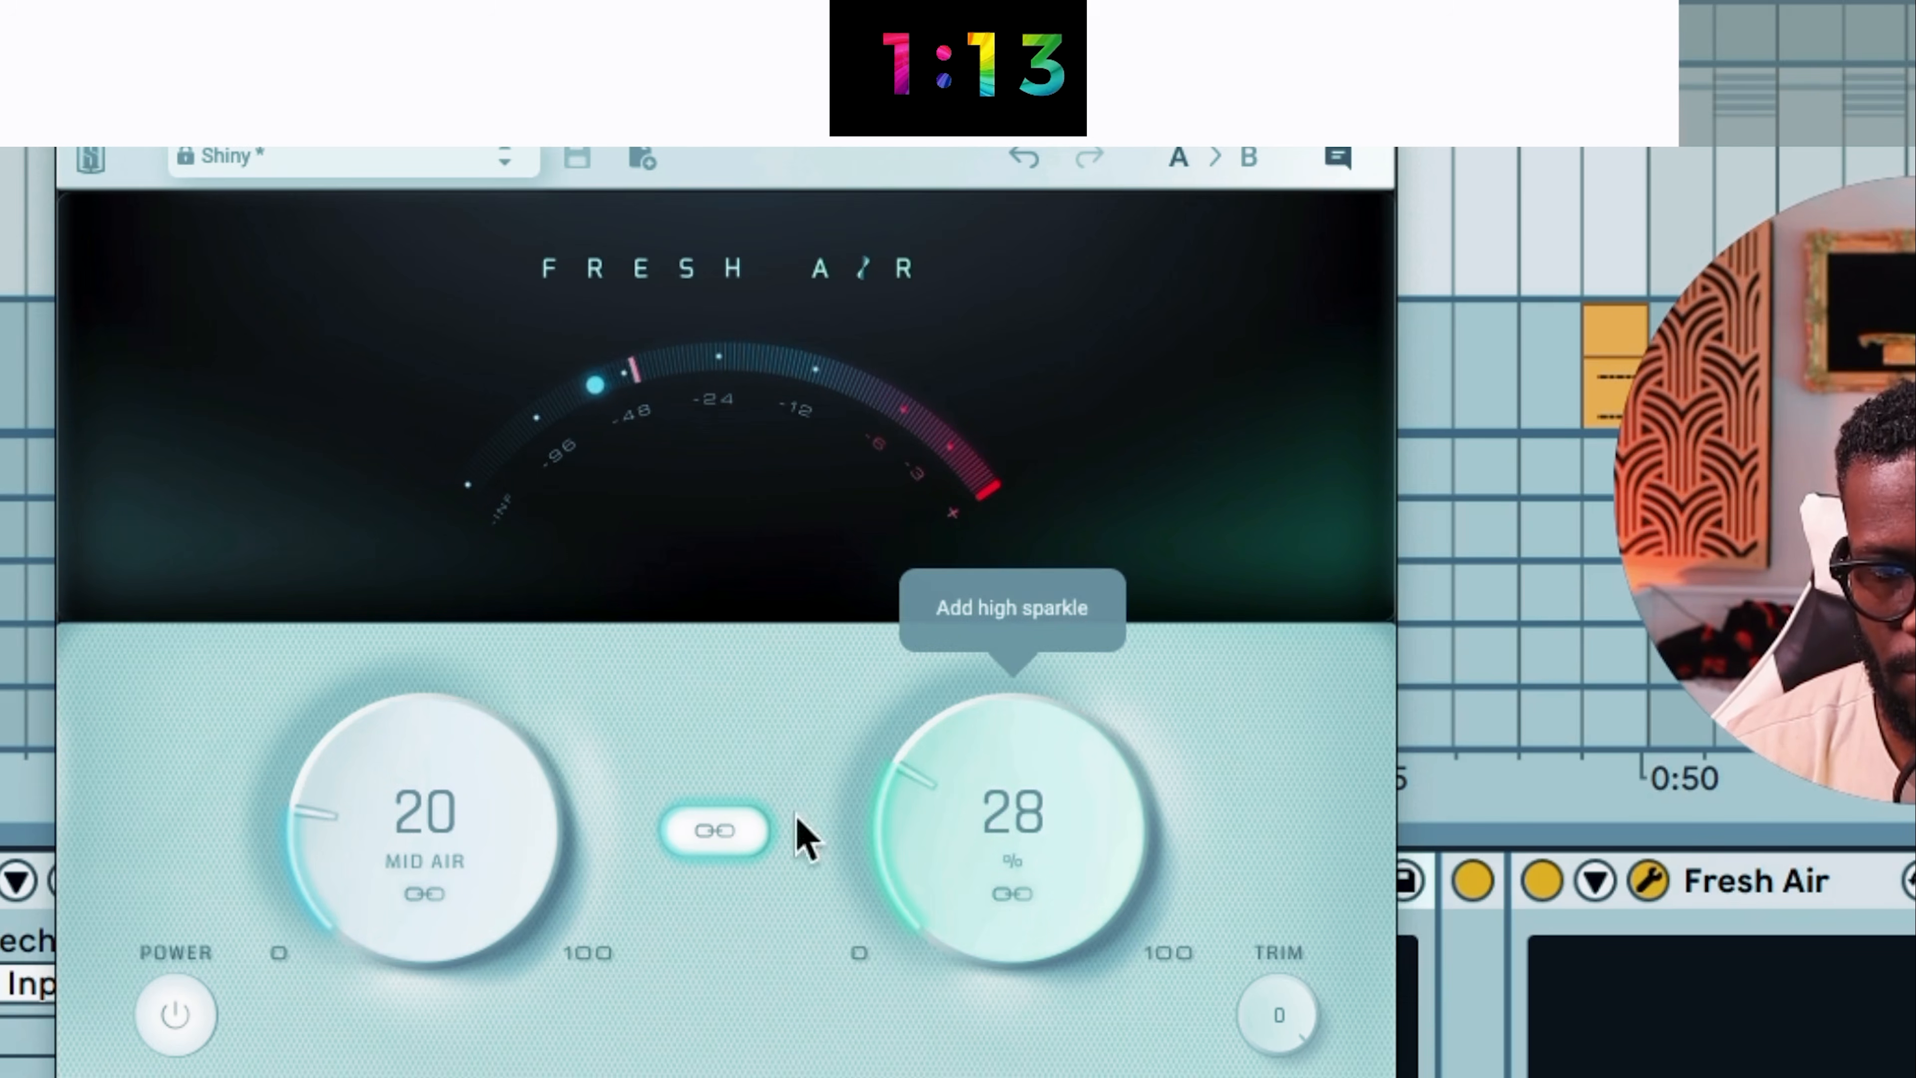
mouse_move(423, 834)
mouse_down()
mouse_move(427, 651)
mouse_move(417, 801)
mouse_up()
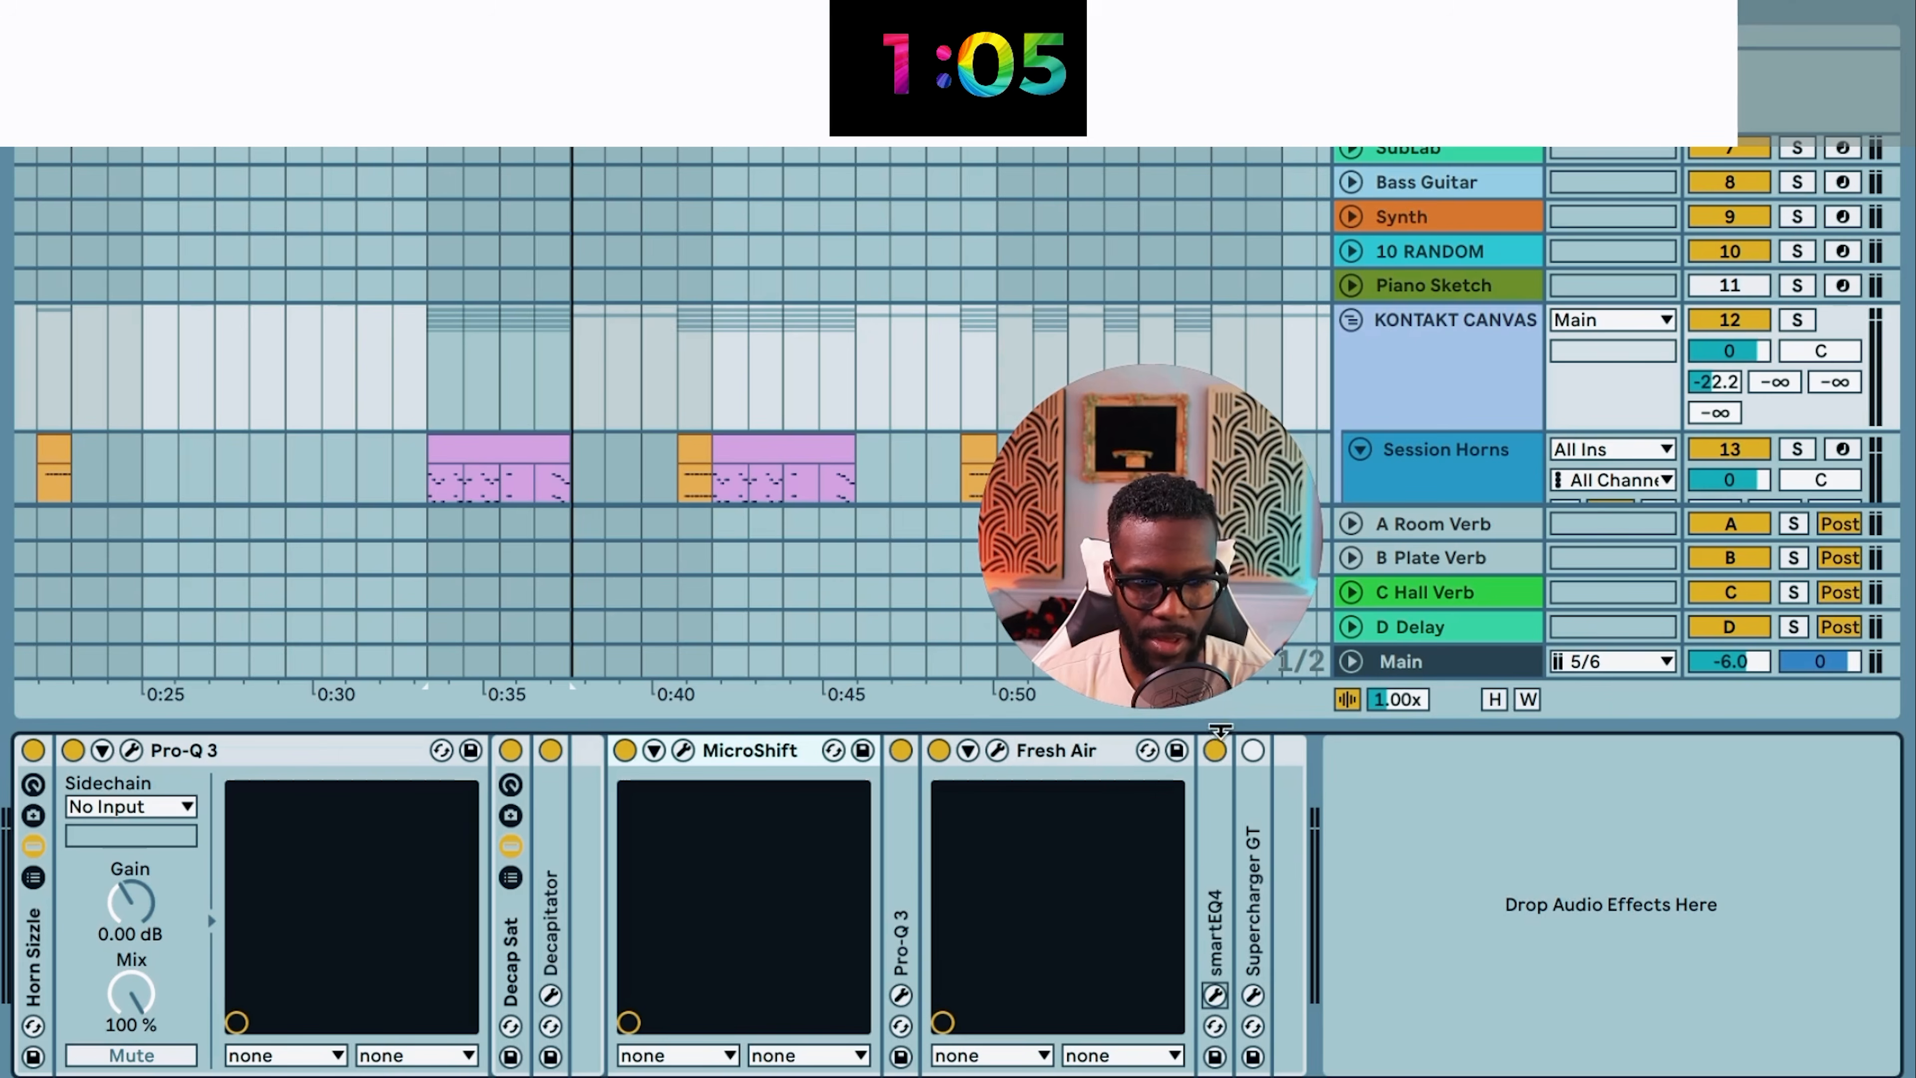
Step: Turn on the Supercharger GT compressor on the KONTAKT CANVAS group and switch to the App Recording track
click(1253, 746)
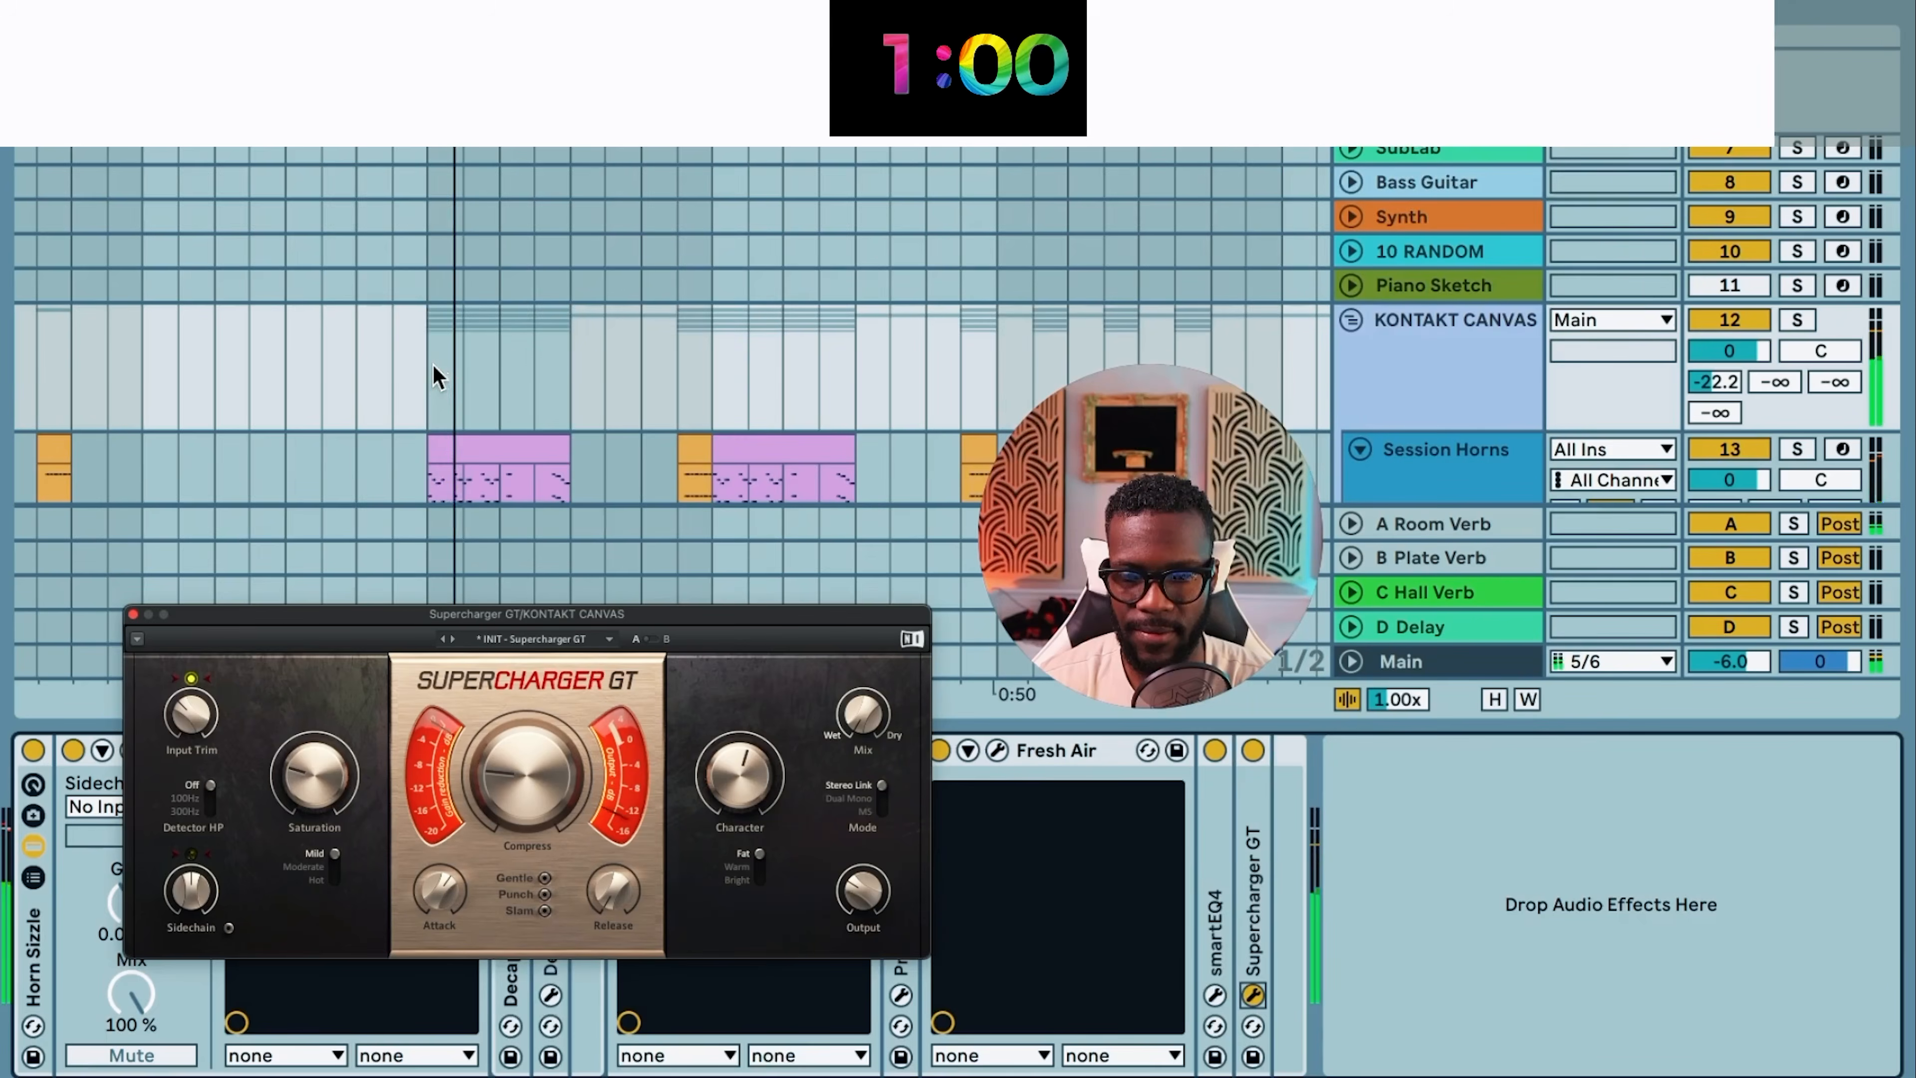
click(1391, 220)
scroll(1392, 220, up, 5)
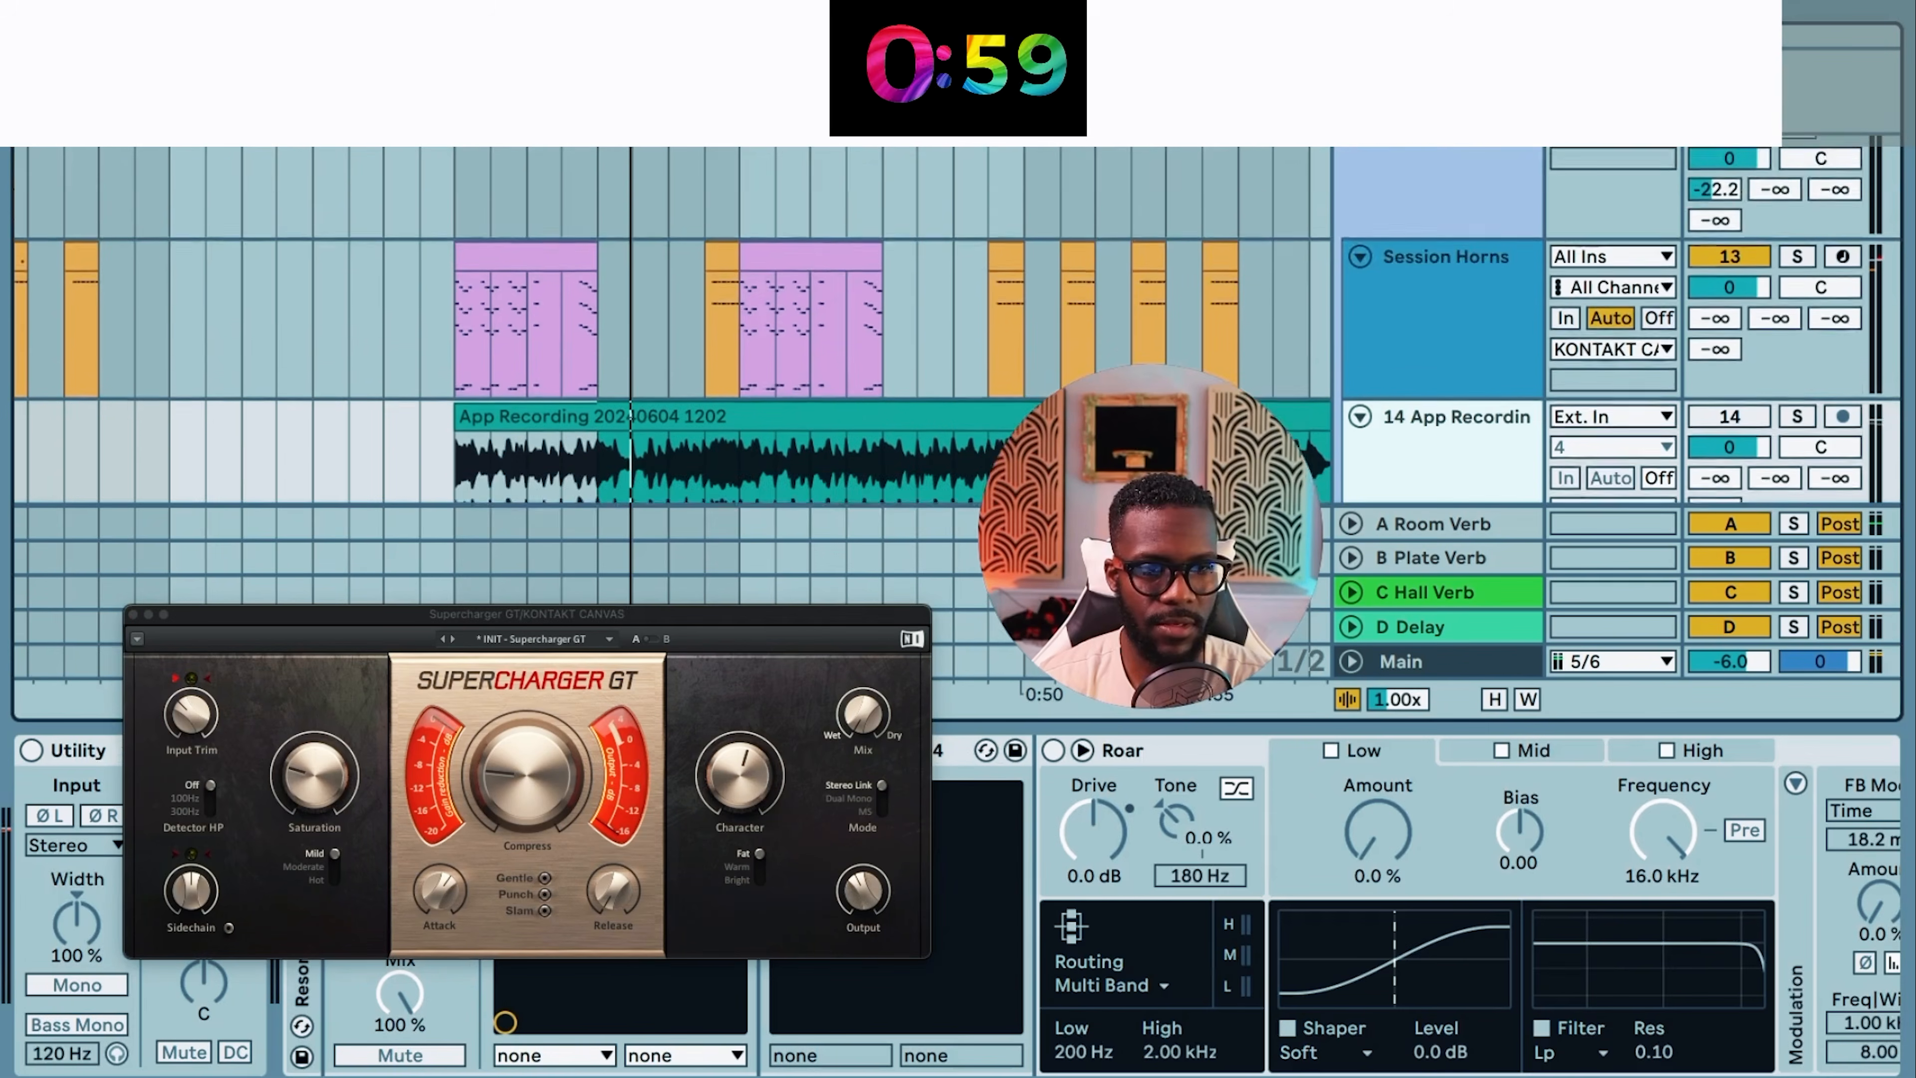